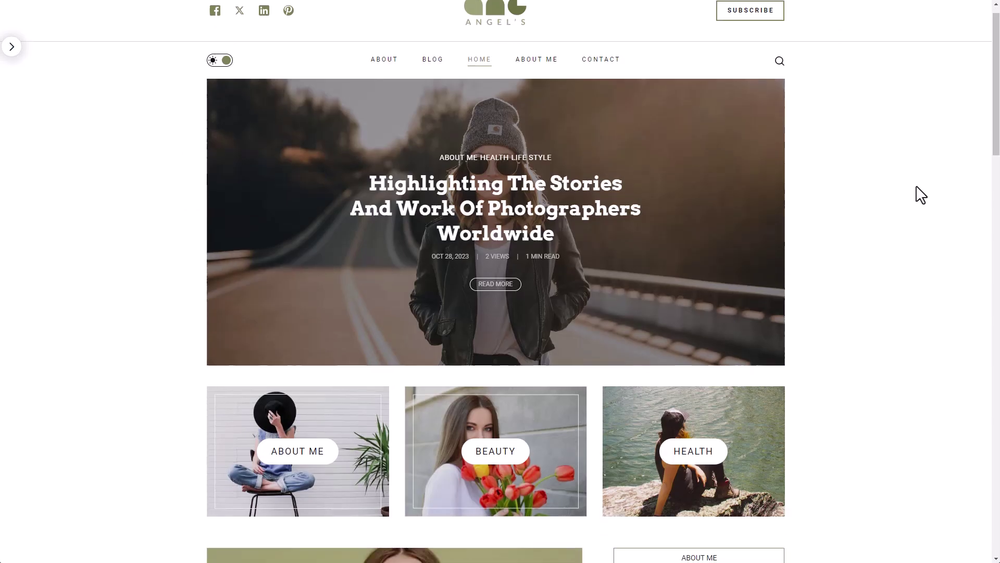
Scroll down the live site's front page on the way to PostX's Getting Started page
scroll(918, 195, "down", 10)
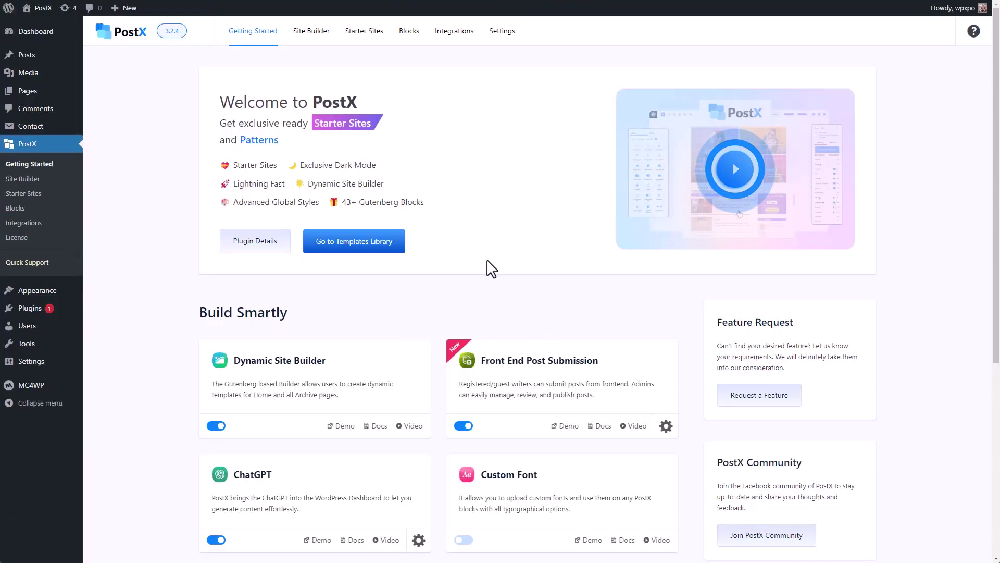
Switch to the Starter Sites gallery and scroll through the template cards to Movie Theater
left_click(364, 32)
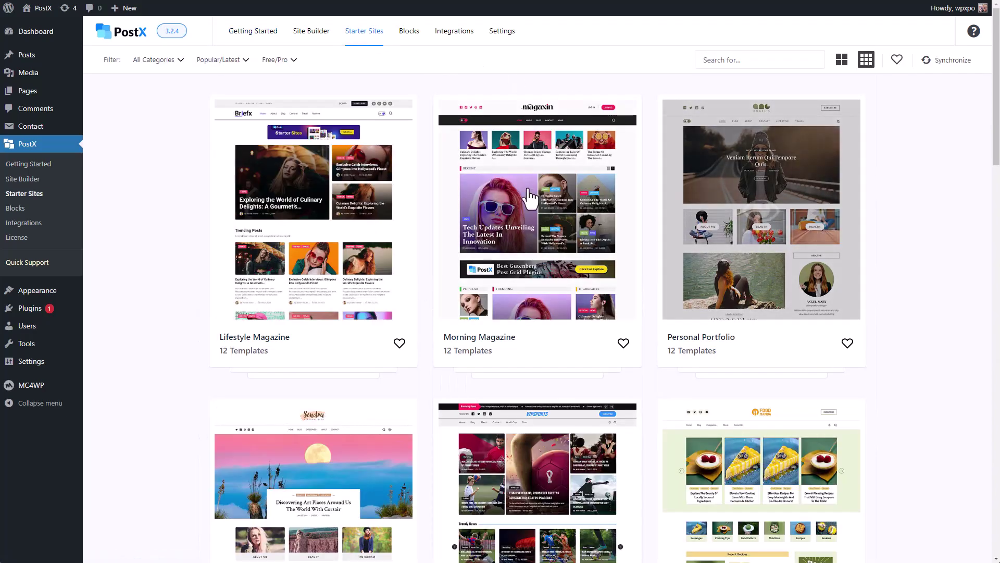
scroll(387, 235, "down", 6)
scroll(654, 272, "down", 5)
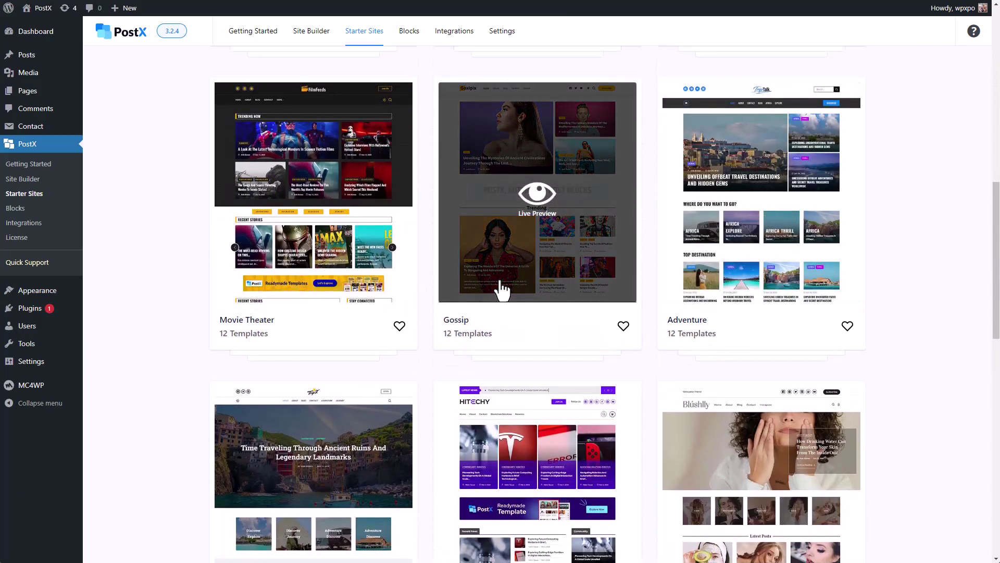
scroll(393, 279, "up", 5)
scroll(384, 282, "up", 2)
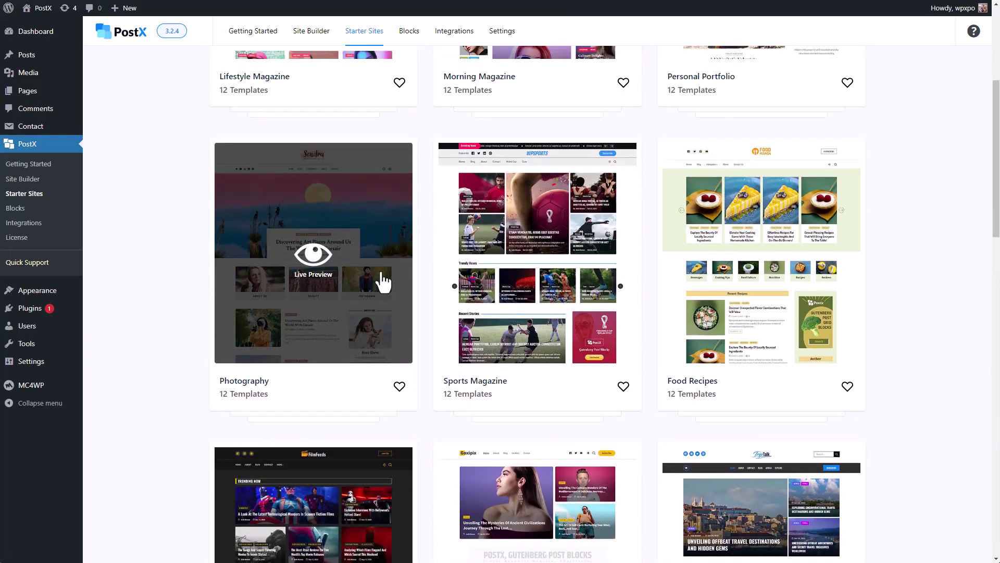
scroll(519, 301, "up", 5)
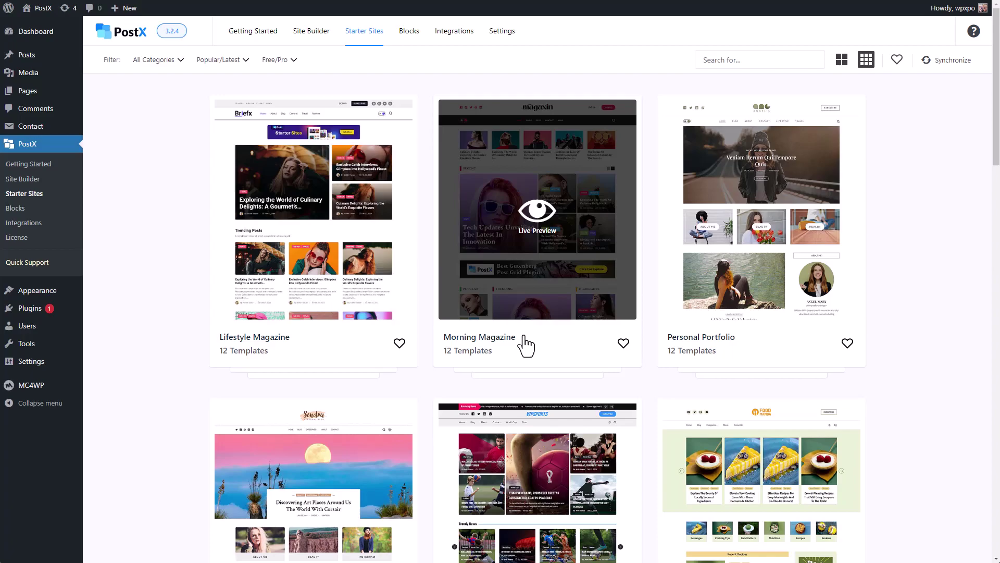
scroll(526, 343, "down", 9)
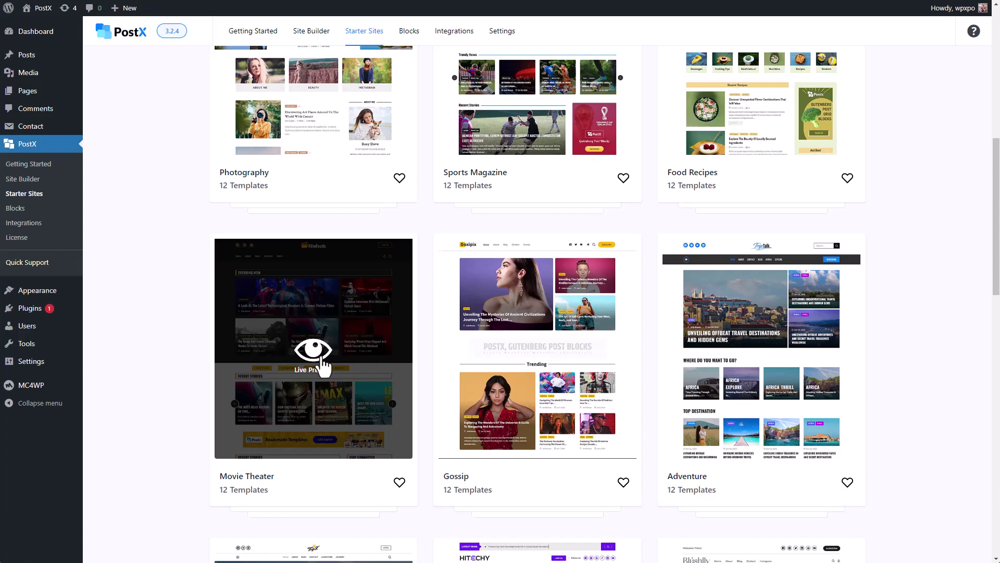
Open the Movie Theater live preview and scroll through its home page
left_click(313, 354)
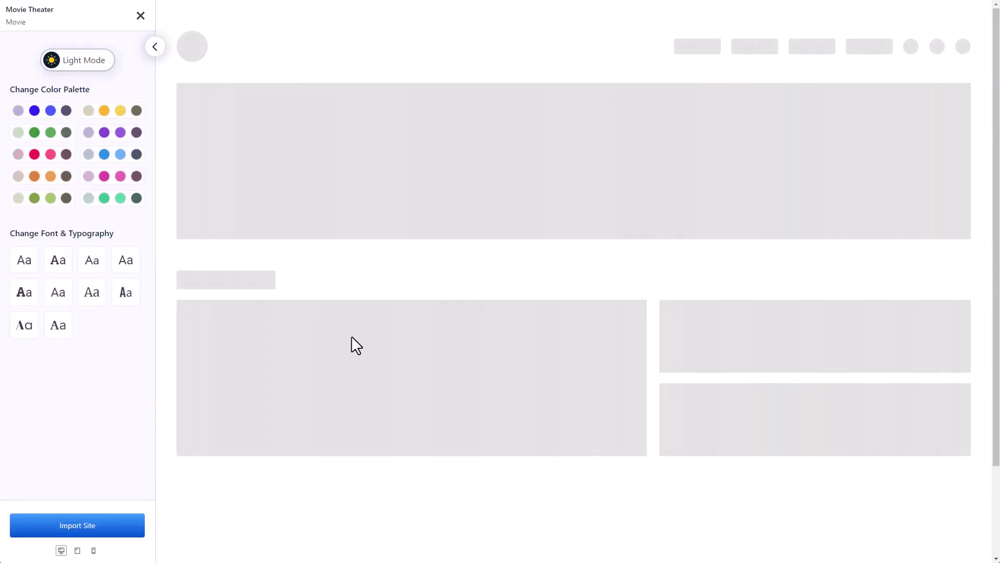
scroll(563, 311, "down", 20)
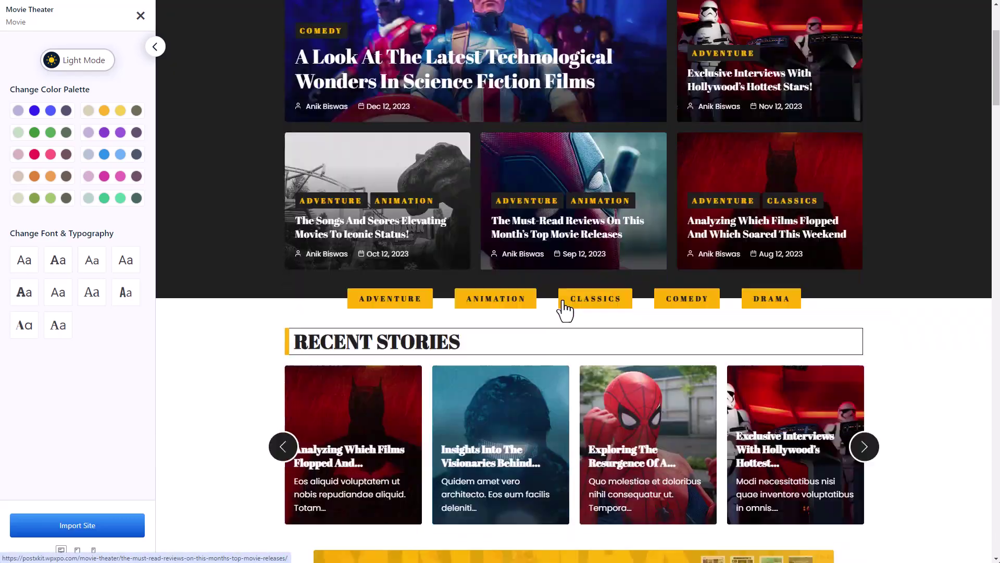
scroll(565, 311, "down", 6)
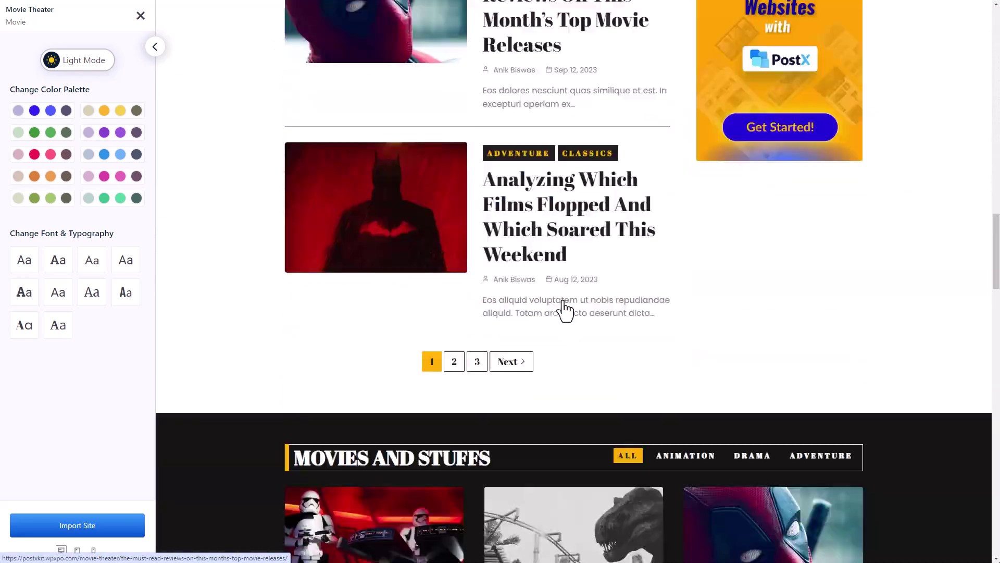
scroll(565, 310, "up", 6)
scroll(565, 307, "up", 15)
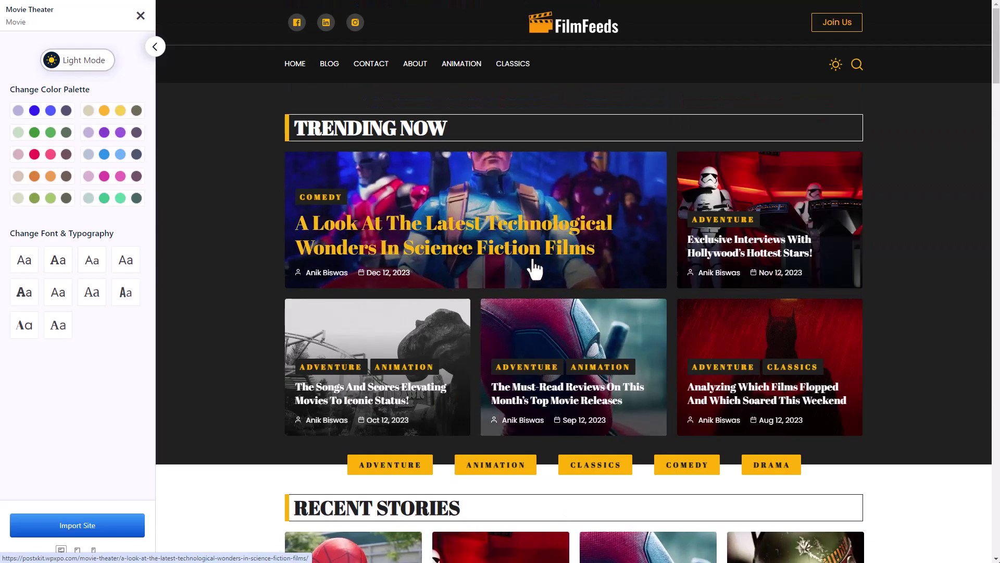
Open the trending science fiction article and scroll through it
left_click(531, 263)
scroll(525, 263, "down", 5)
scroll(523, 255, "down", 12)
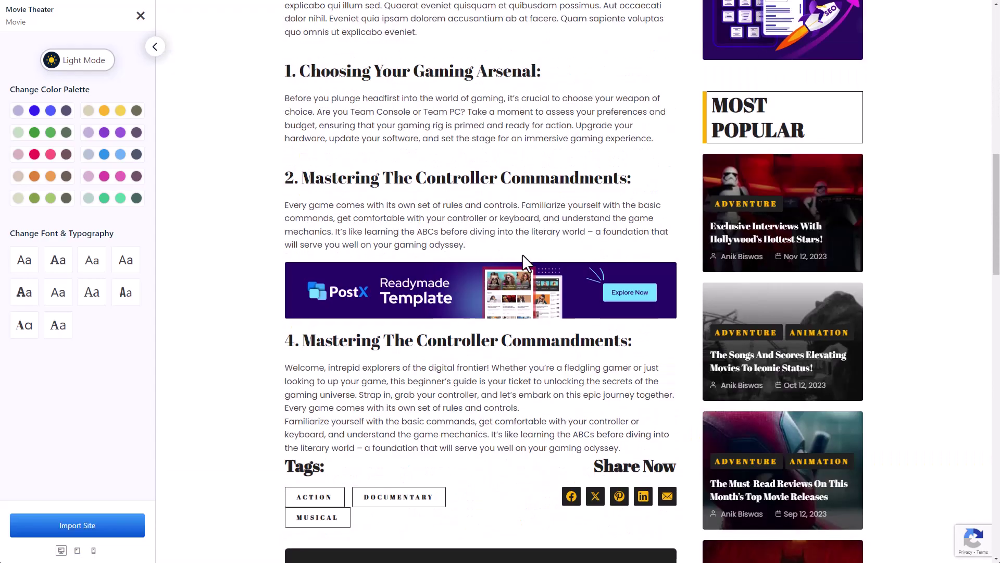
scroll(522, 254, "down", 8)
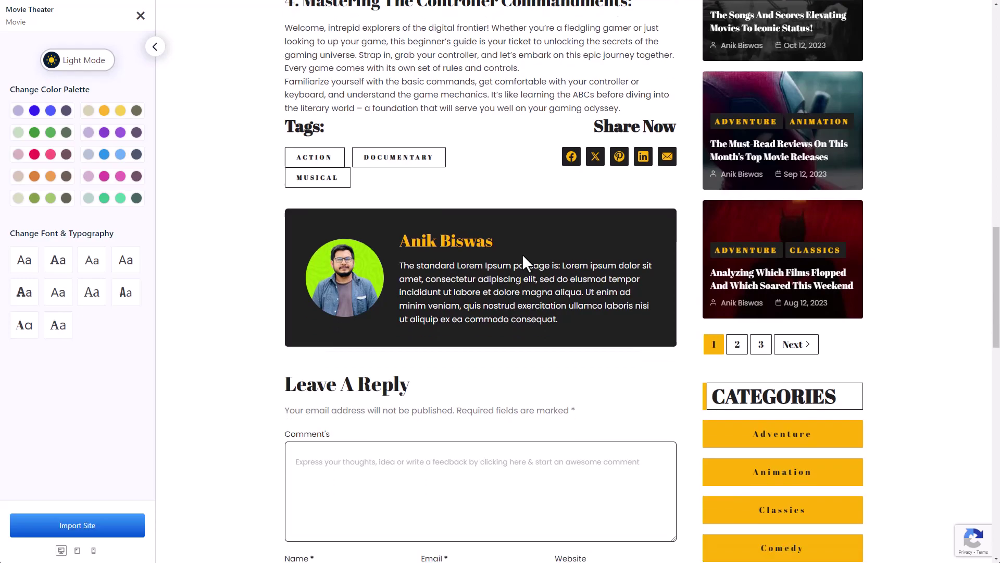
scroll(522, 258, "up", 9)
scroll(522, 255, "up", 12)
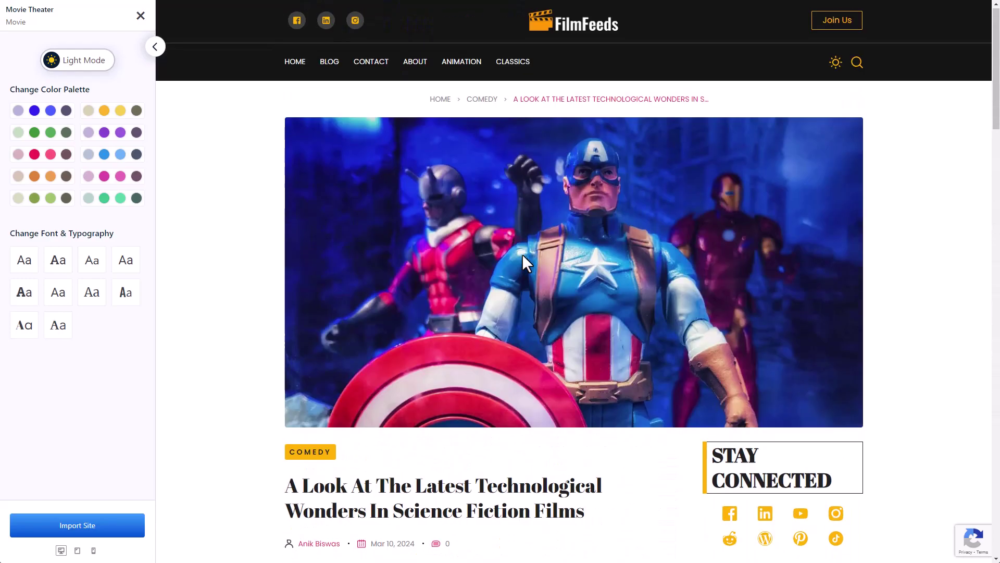
Try the search overlay, close it, and return to the FilmFeeds home page
left_click(858, 66)
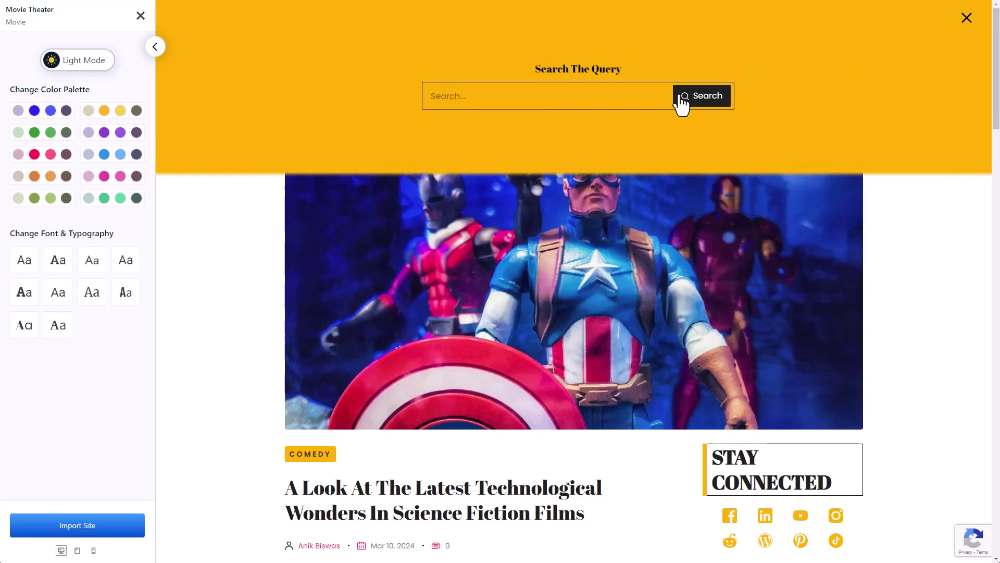
left_click(610, 96)
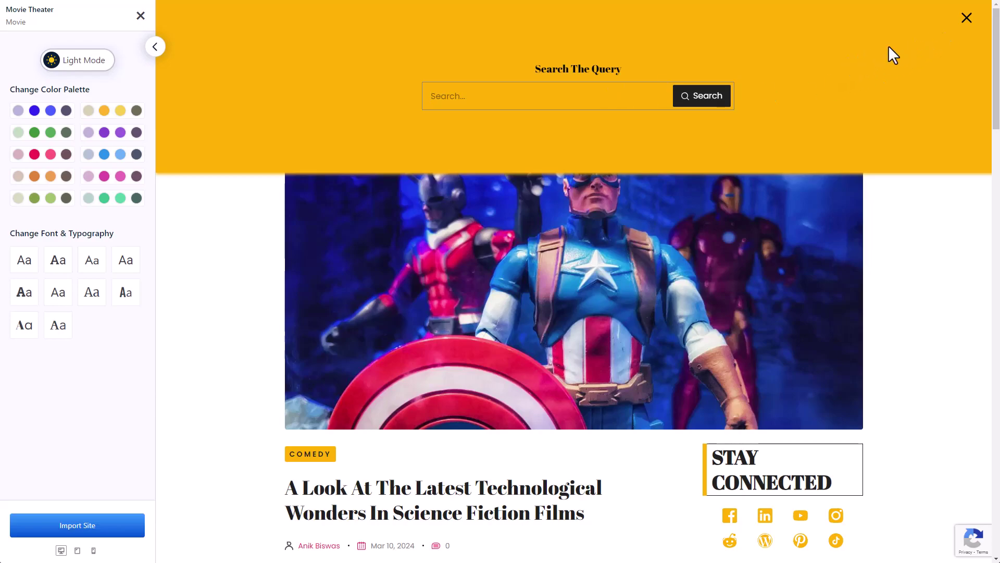
left_click(965, 16)
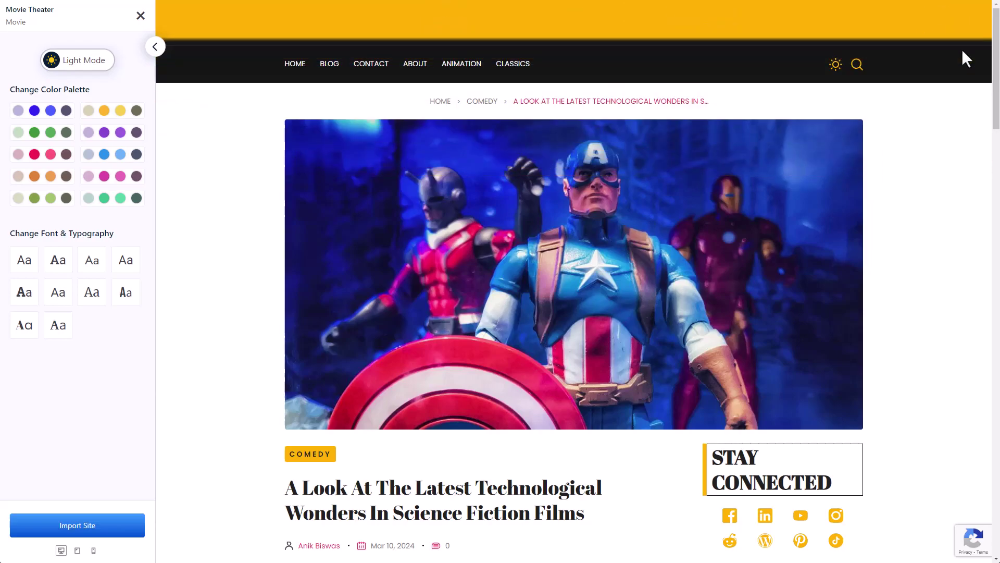
scroll(590, 279, "down", 4)
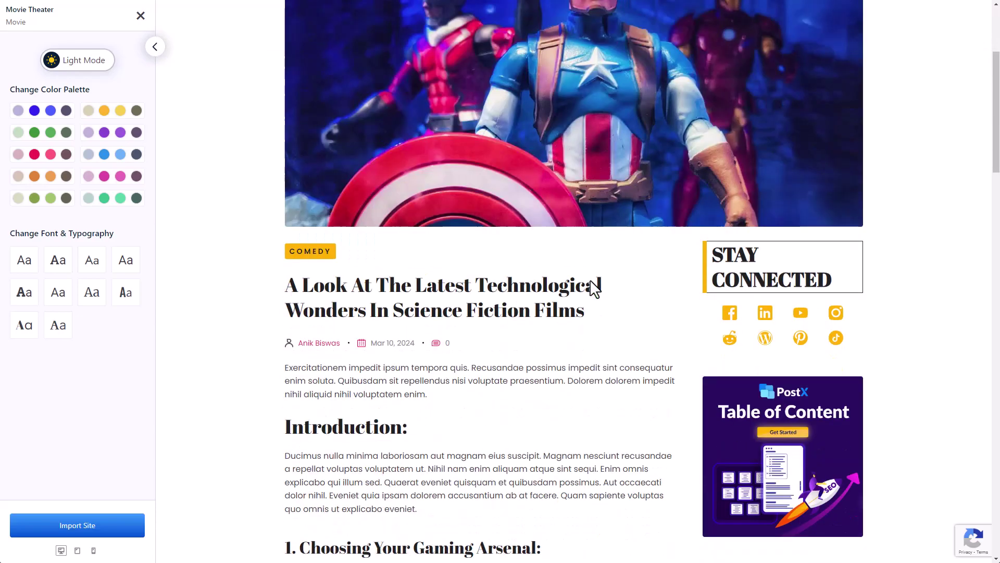
scroll(463, 227, "up", 4)
left_click(298, 73)
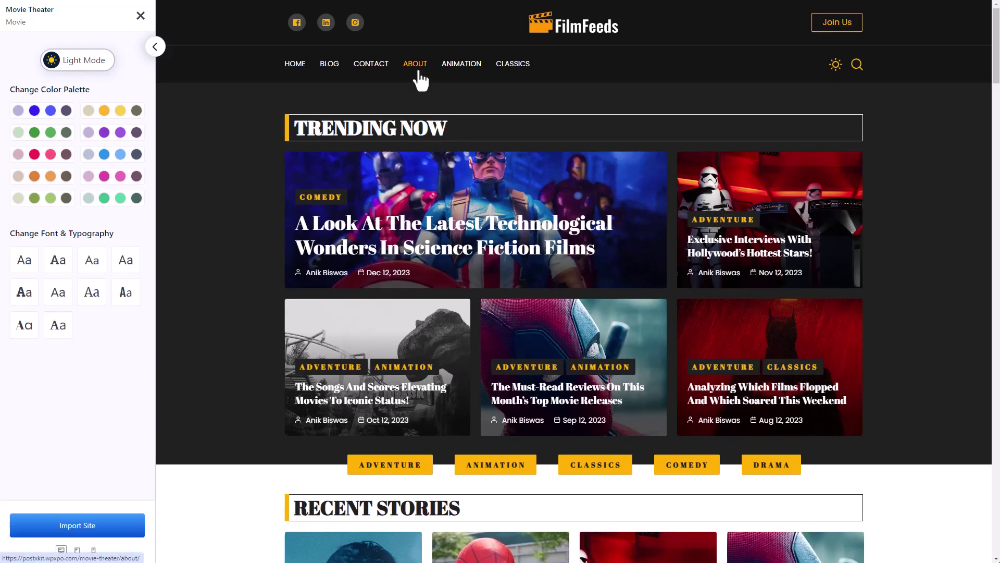
left_click(419, 76)
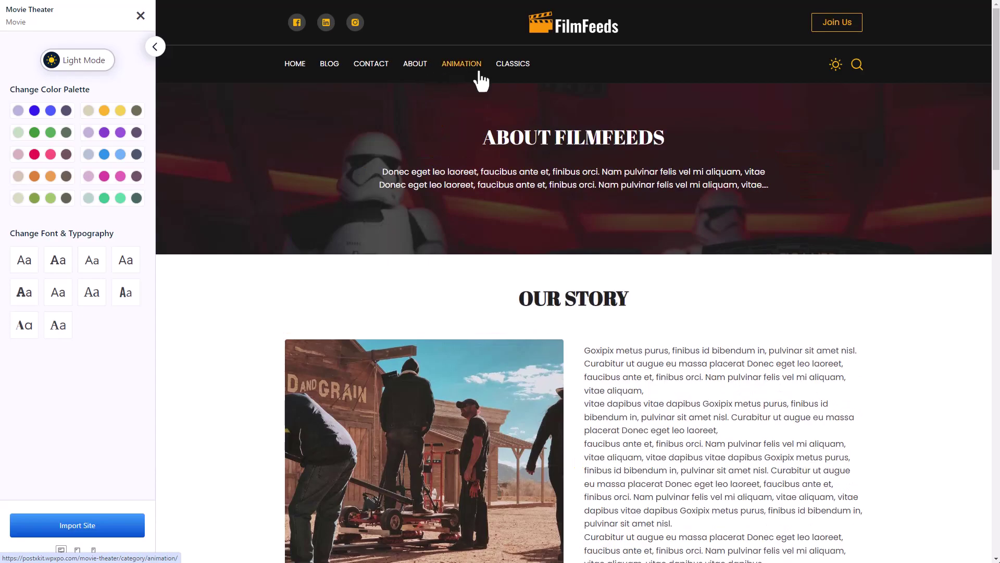
left_click(482, 76)
scroll(624, 224, "down", 9)
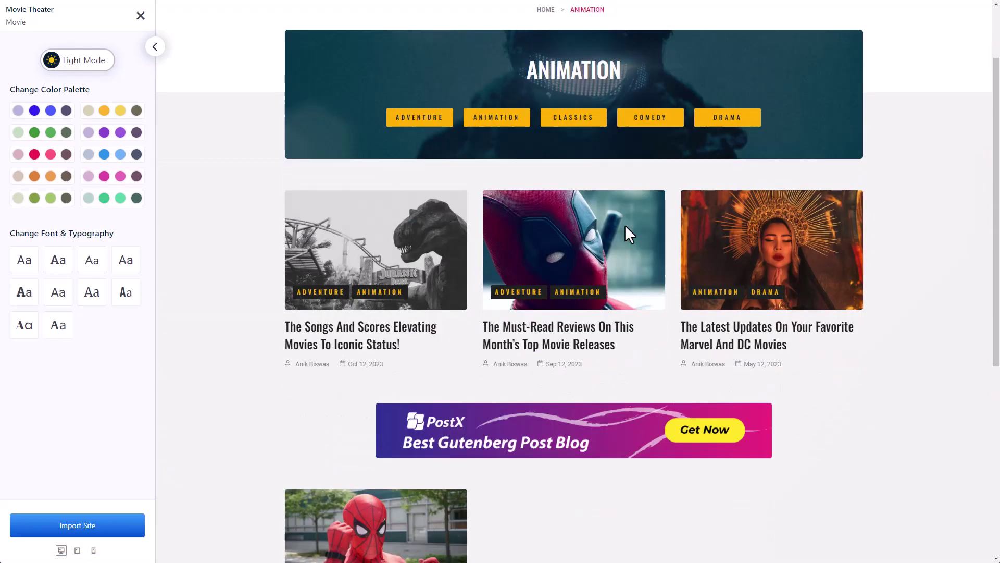
scroll(626, 235, "up", 10)
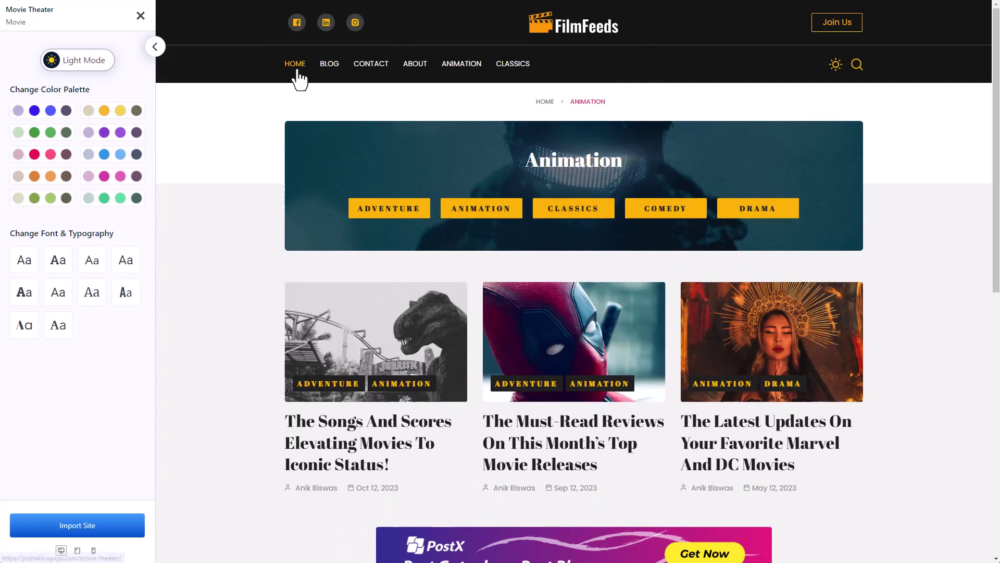
left_click(221, 10)
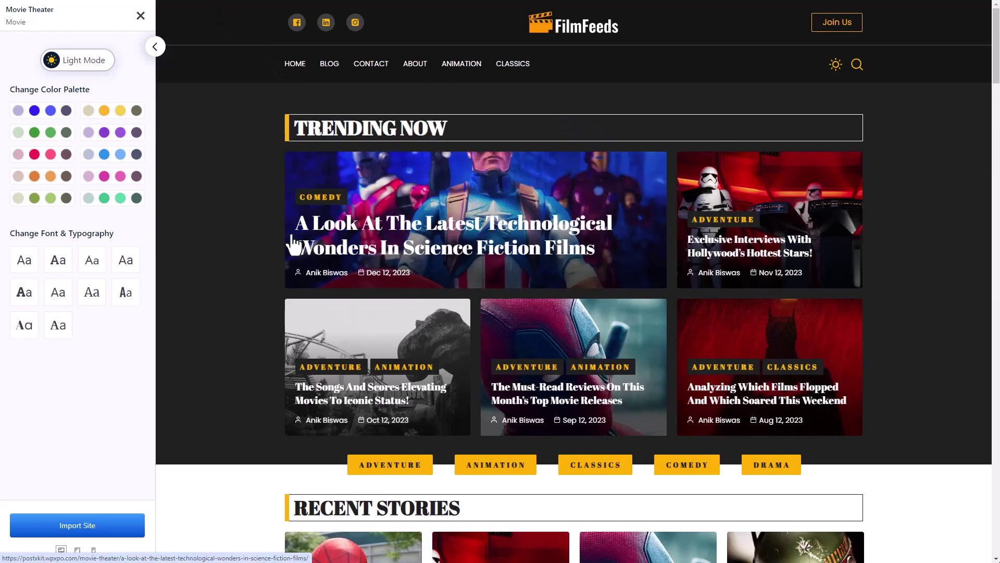
scroll(293, 244, "down", 9)
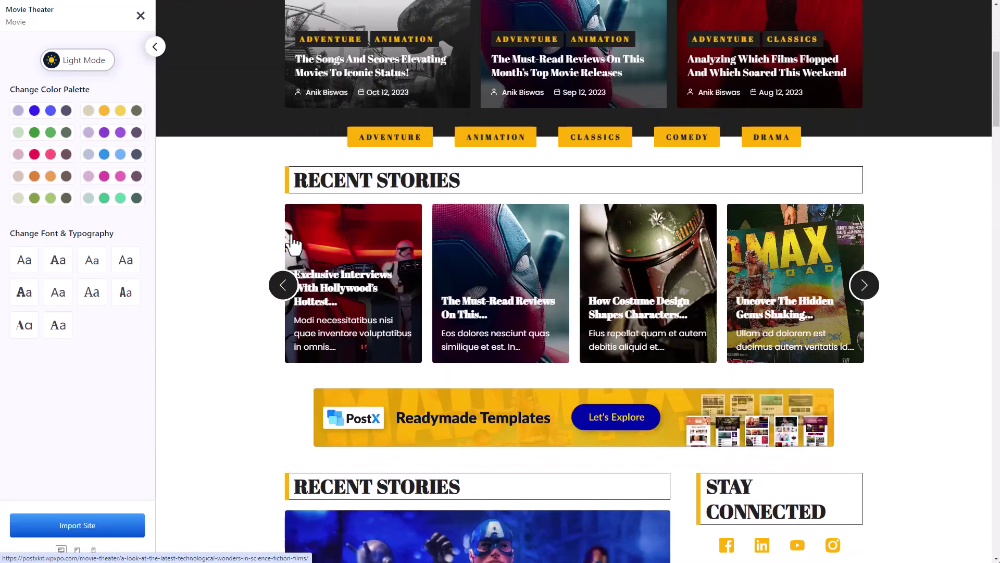
scroll(293, 244, "up", 9)
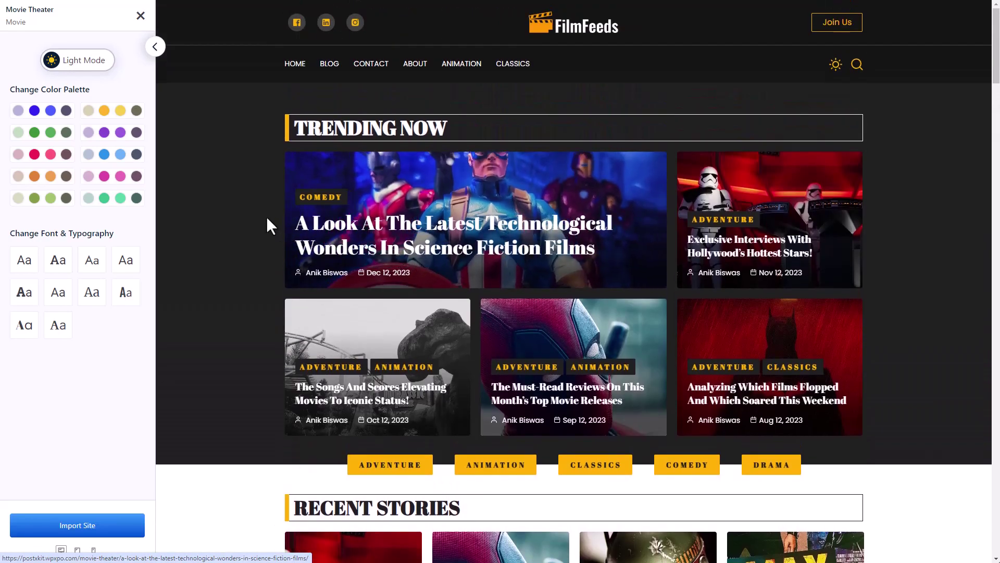
left_click(53, 112)
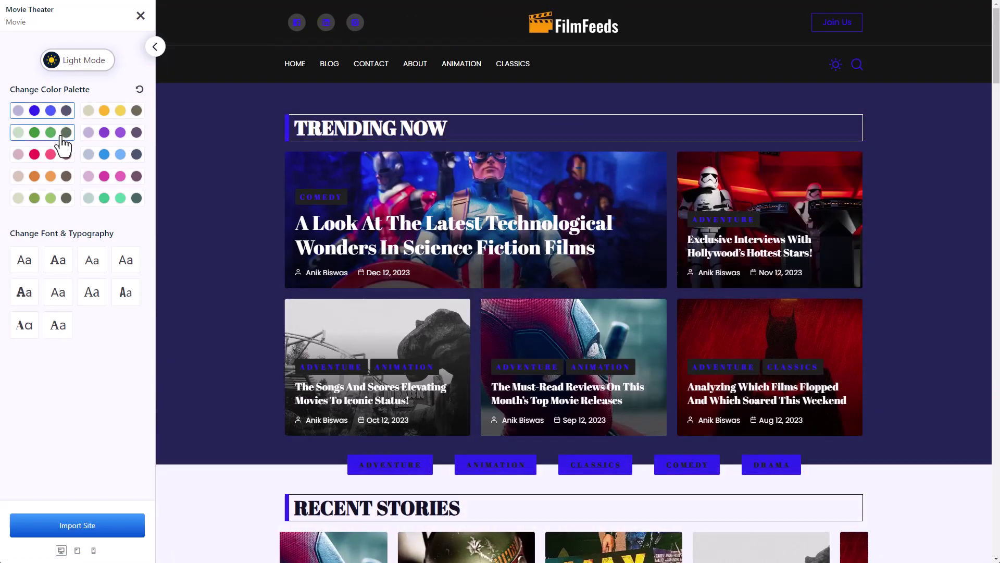
left_click(55, 133)
left_click(57, 157)
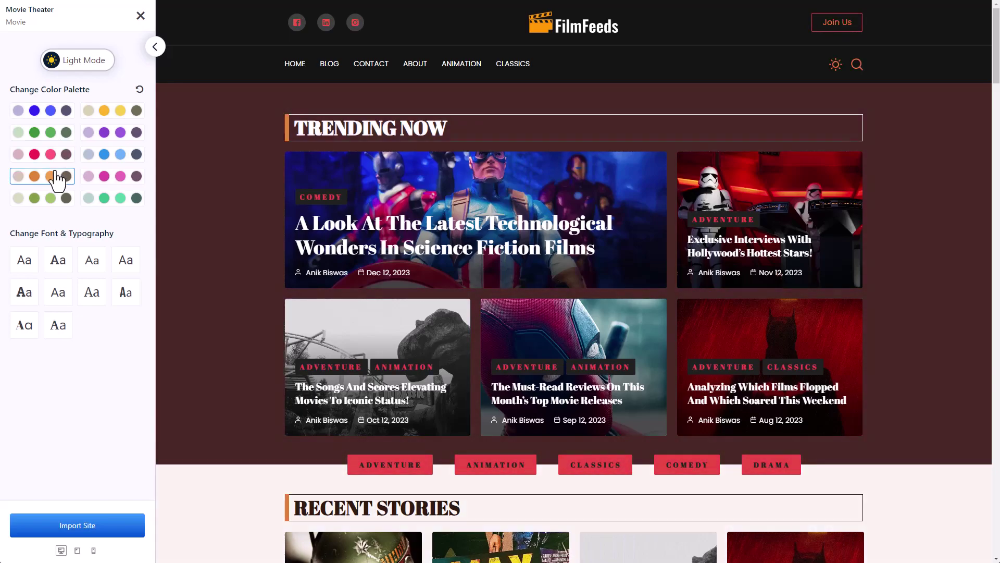
left_click(60, 175)
left_click(61, 157)
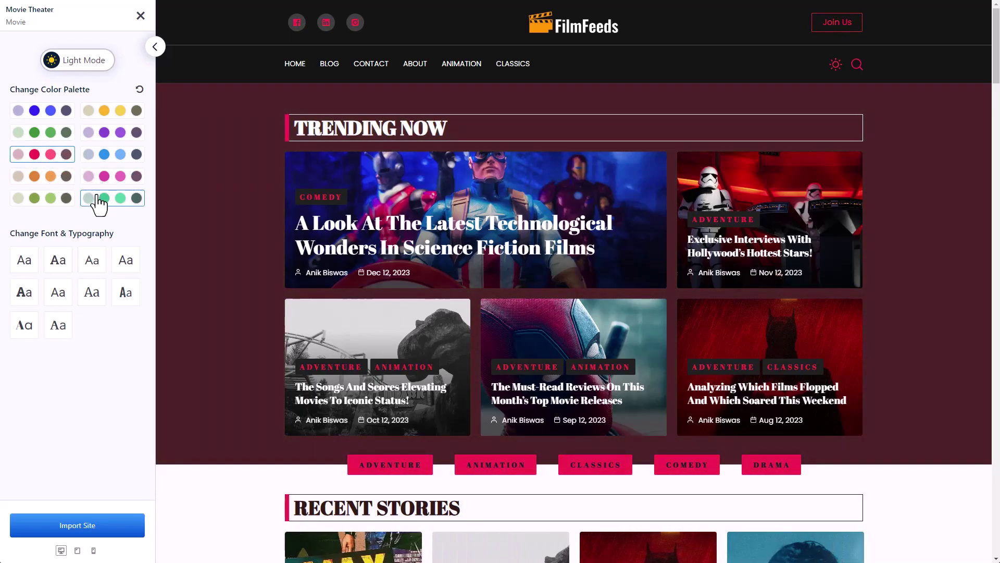
left_click(58, 198)
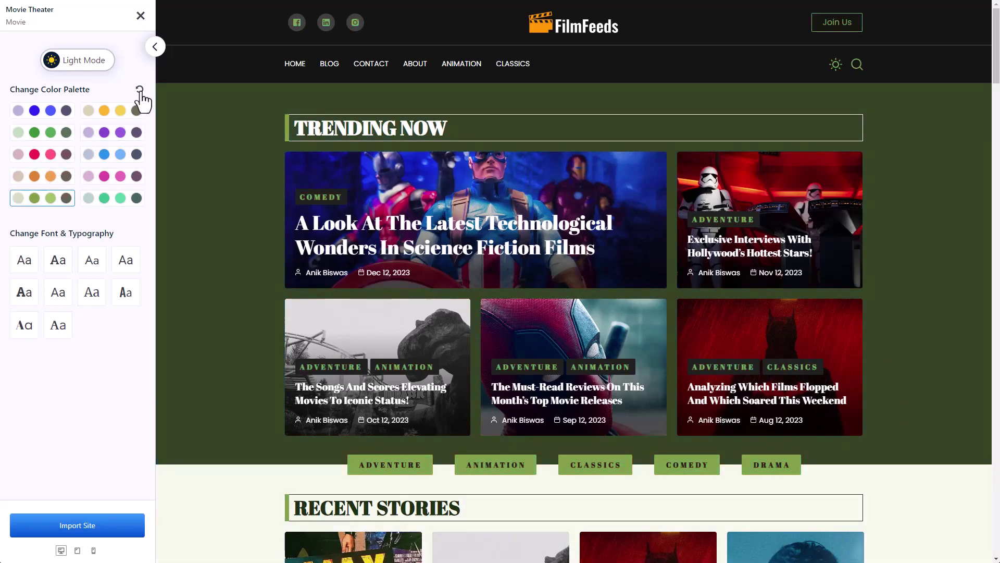
left_click(140, 90)
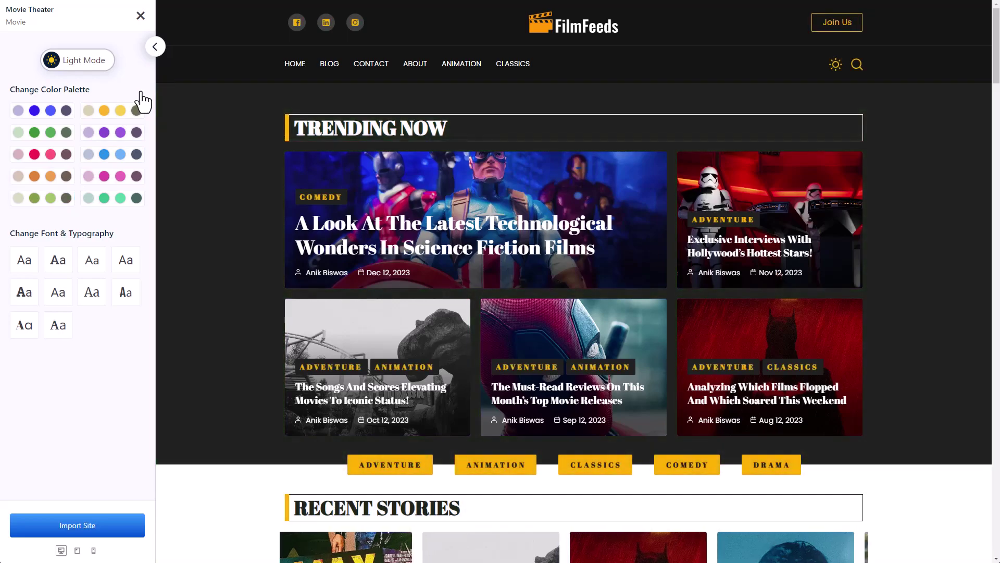
left_click(89, 69)
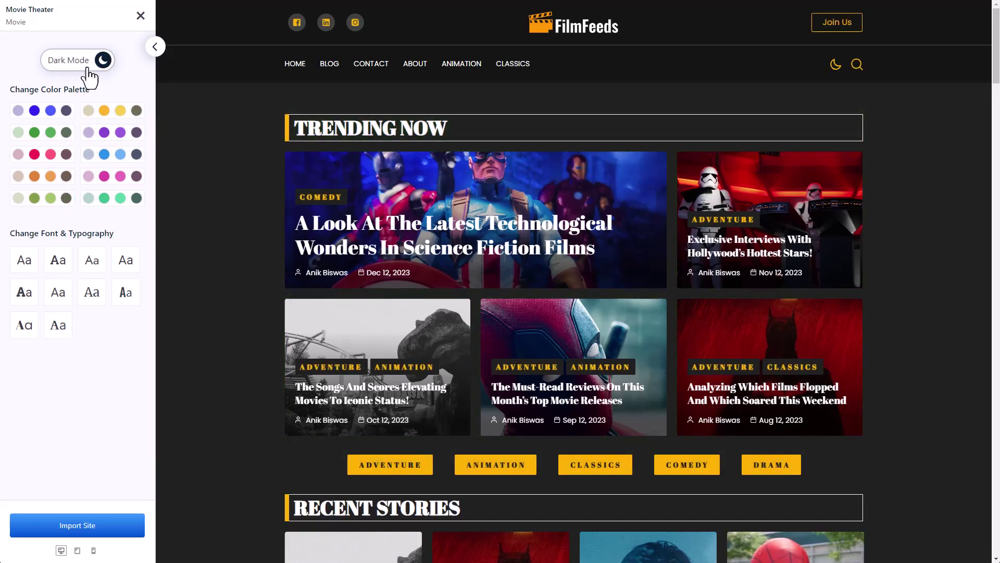
left_click(89, 69)
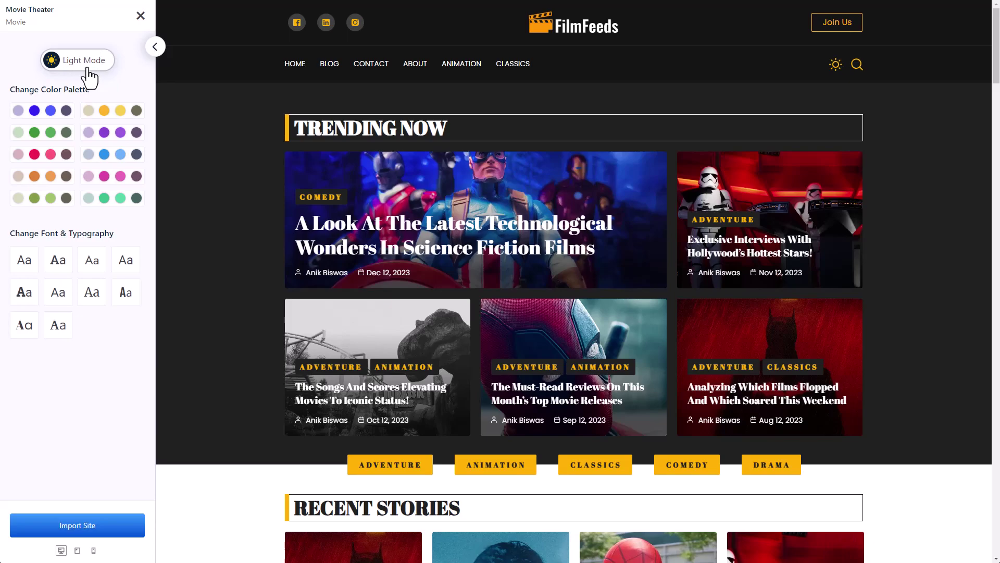
left_click(89, 73)
left_click(89, 71)
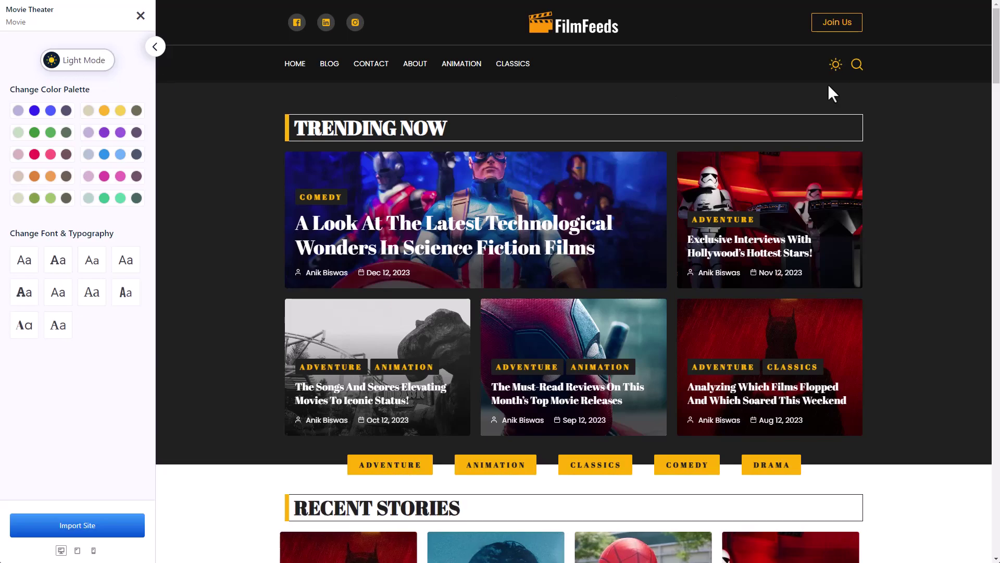
left_click(835, 67)
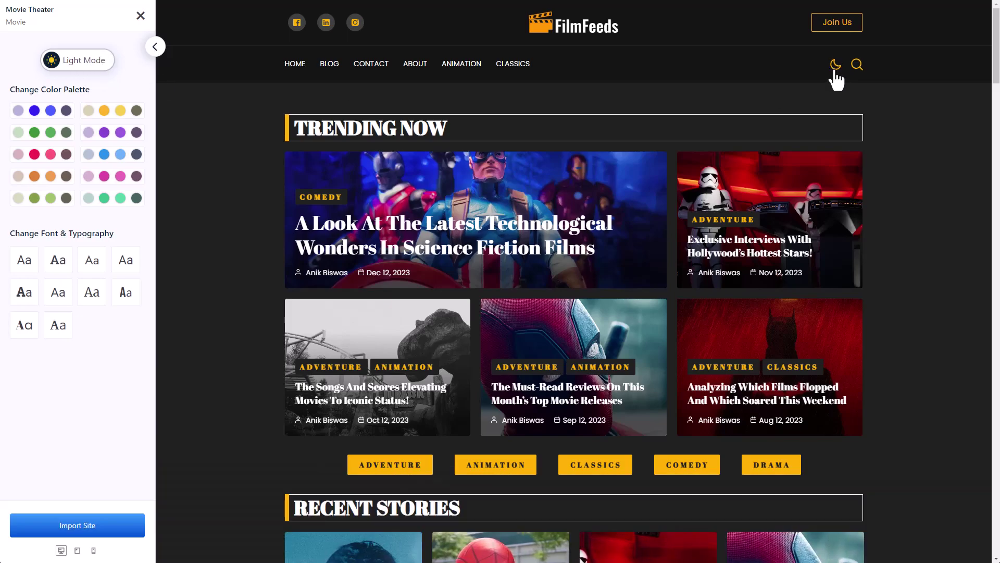
left_click(835, 67)
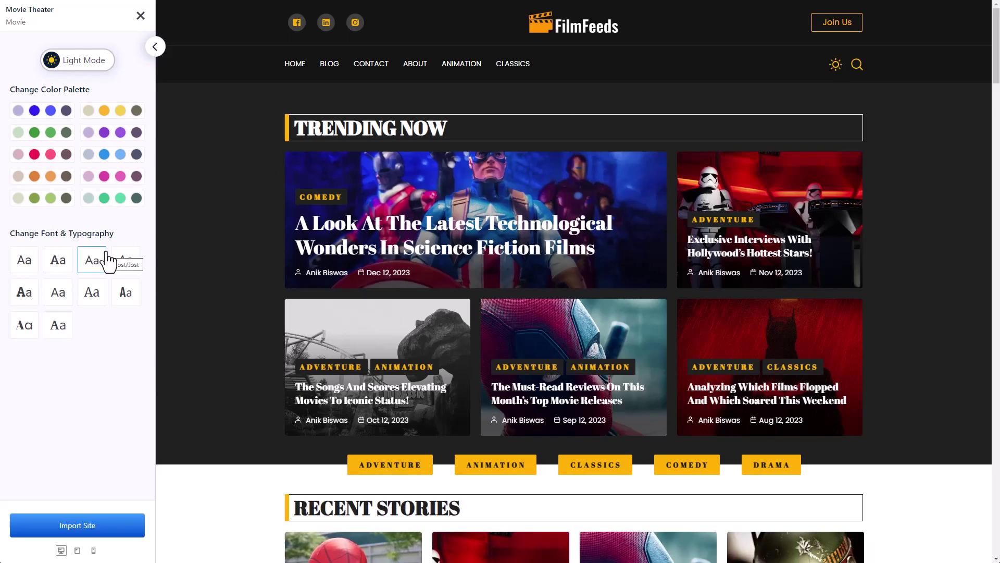
Try the slab serif and sans typography styles, then apply the display serif style
left_click(62, 263)
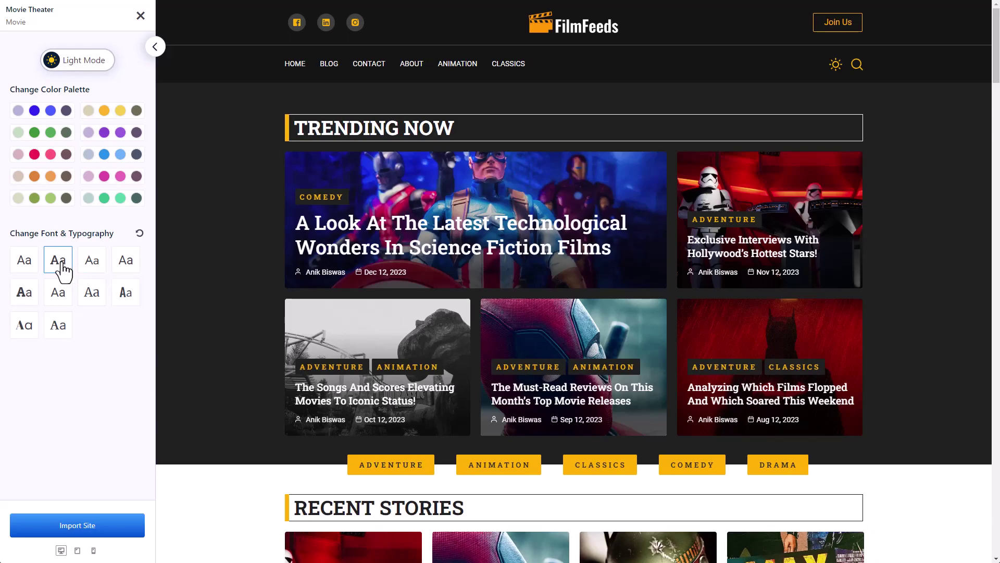
left_click(22, 266)
left_click(20, 329)
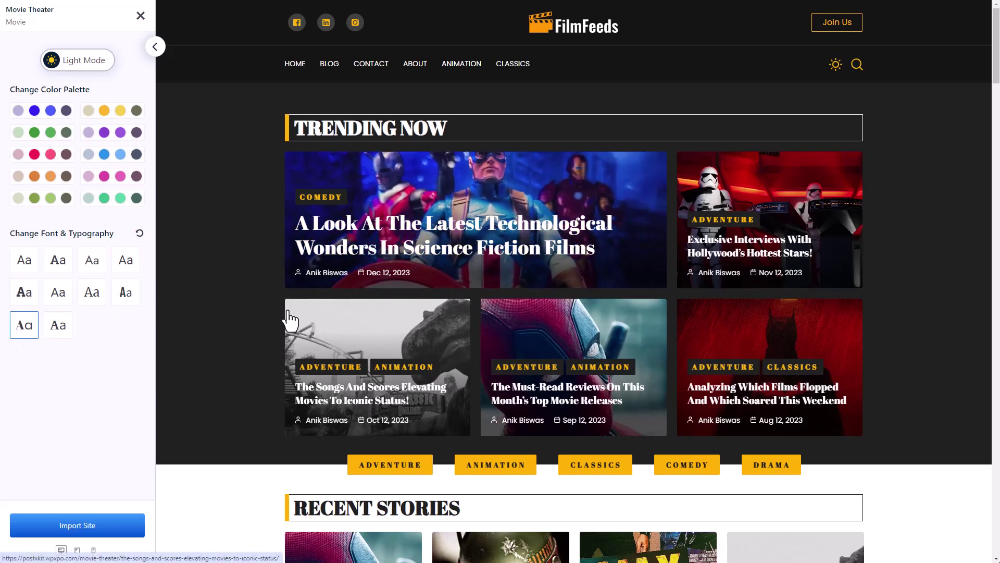
Check the preview at tablet and phone widths, then return to desktop width
left_click(77, 551)
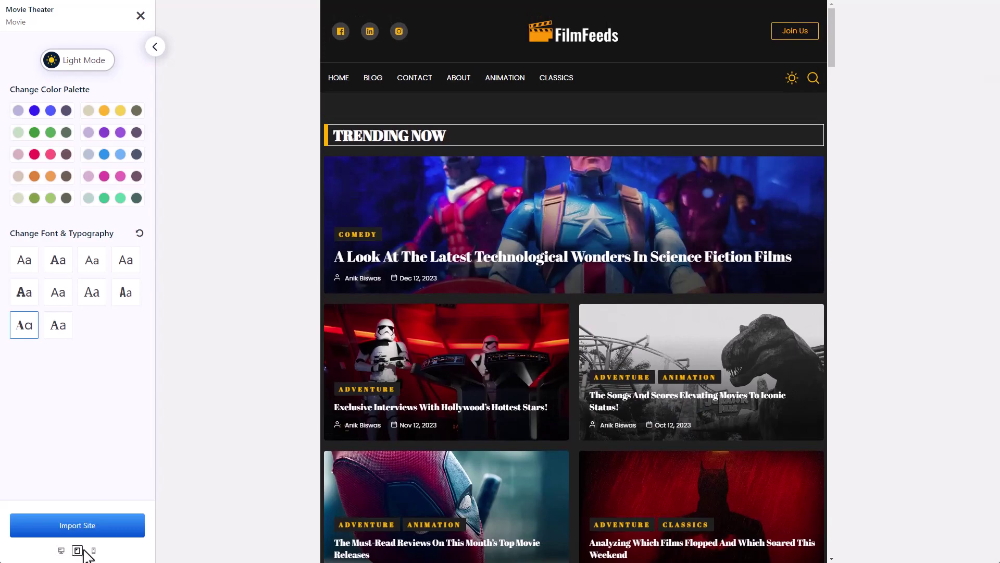
left_click(93, 551)
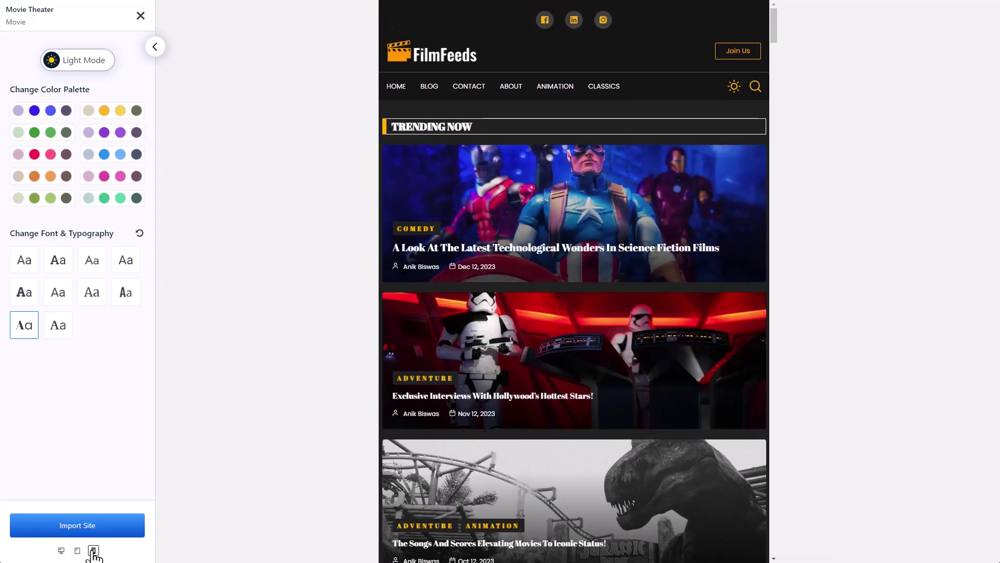
left_click(61, 550)
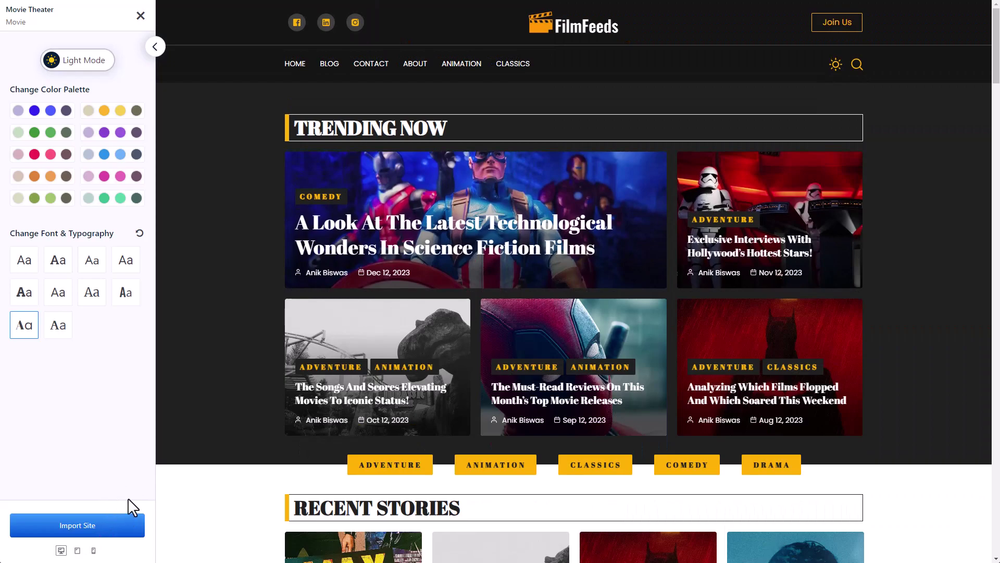
In the import settings, show all templates, exclude Date Template and keep the Contact page
left_click(117, 539)
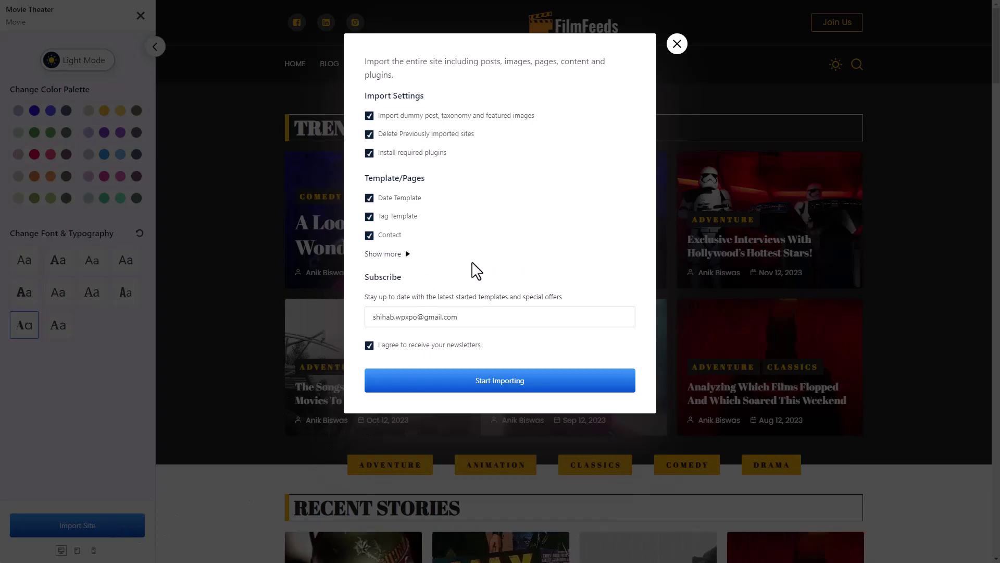
left_click(402, 256)
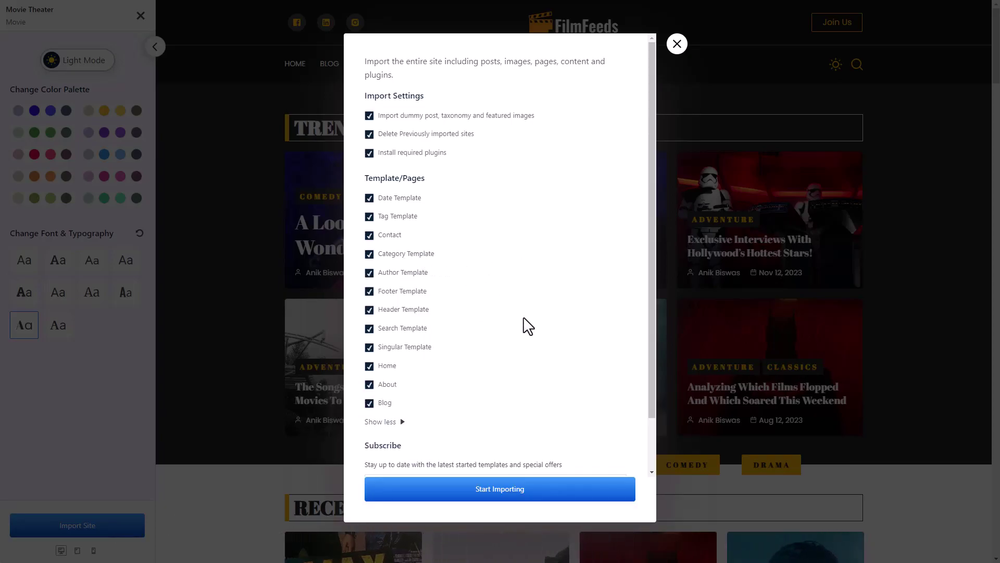
scroll(462, 330, "down", 2)
scroll(445, 319, "up", 2)
left_click(372, 200)
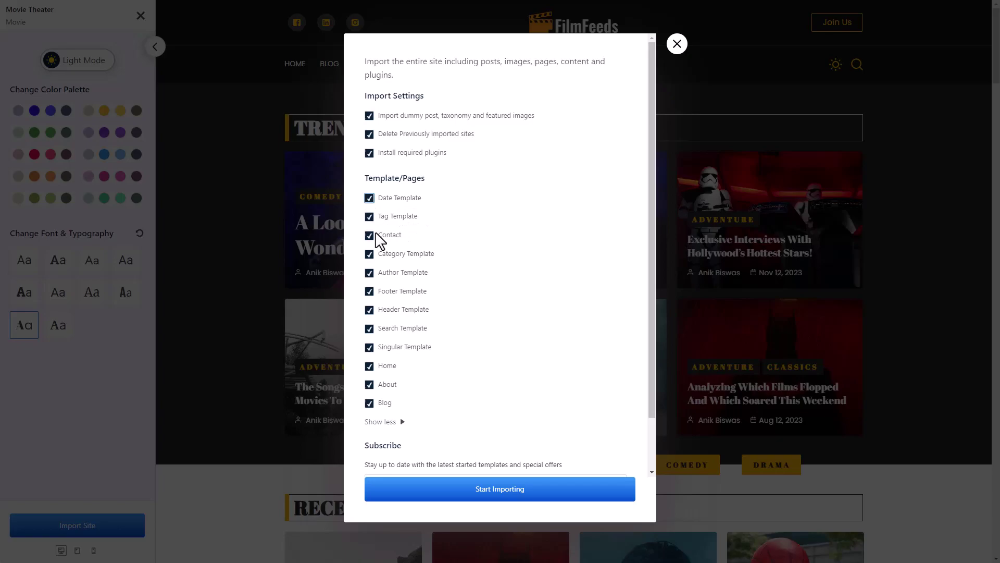
left_click(370, 236)
left_click(370, 235)
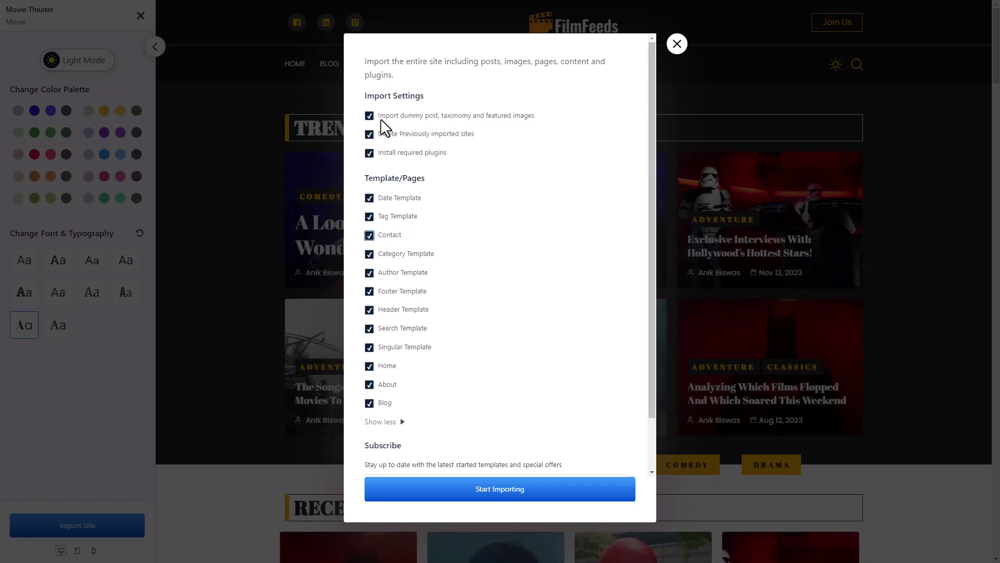
Start importing the Movie Theater site and wait for it to finish
left_click_drag(380, 116, 447, 122)
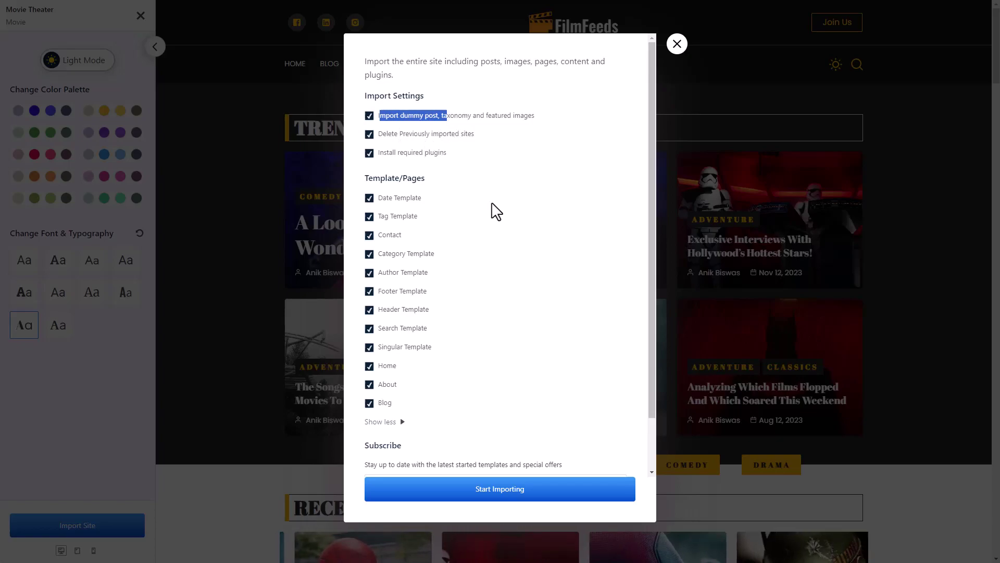
scroll(495, 213, "down", 2)
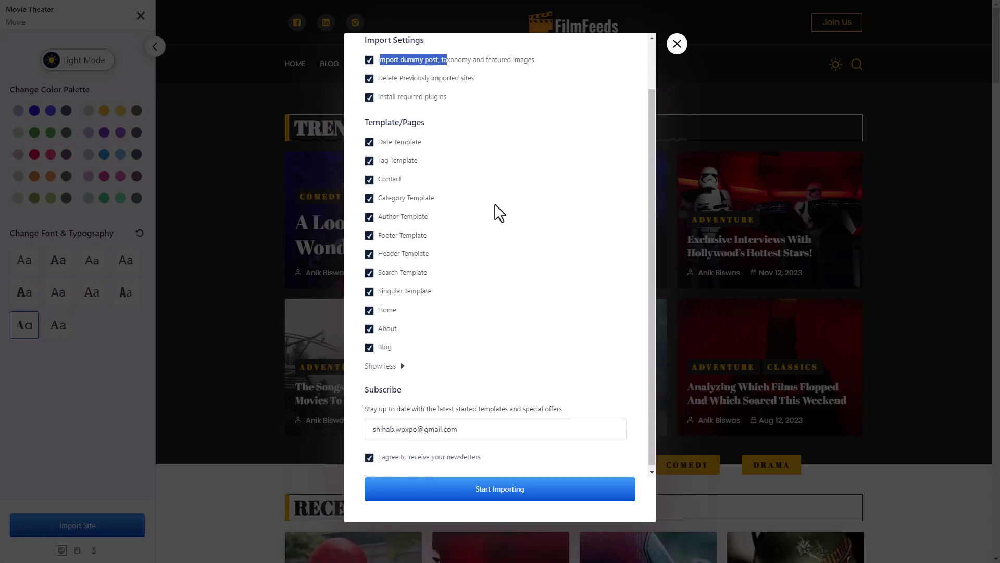
left_click(494, 489)
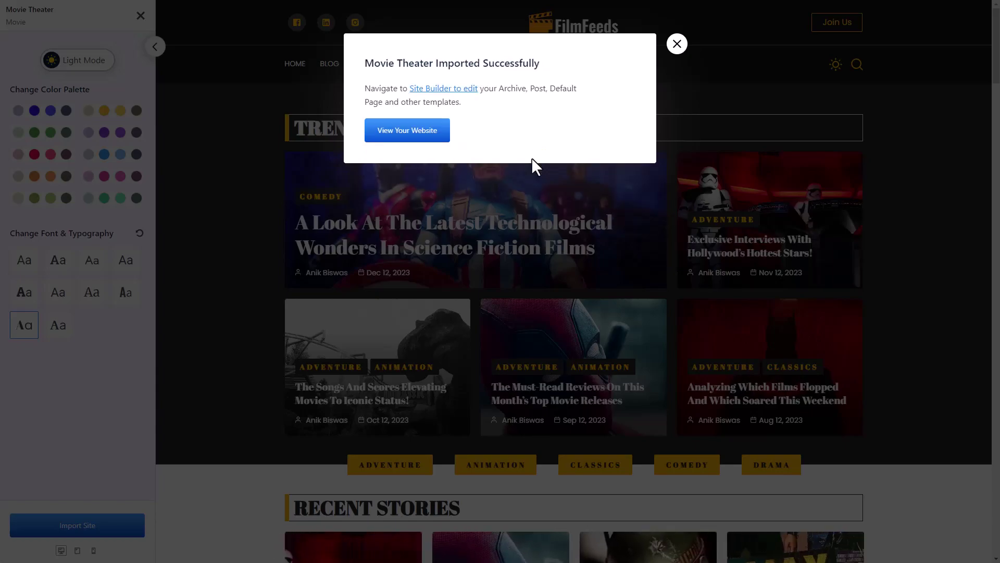
Open the newly imported website and scroll through its home page
left_click(439, 137)
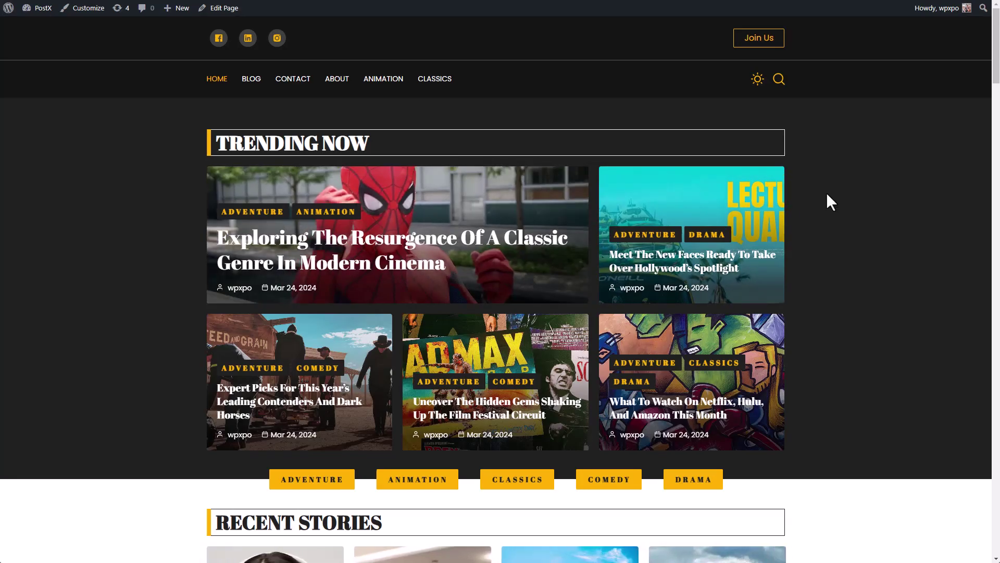
scroll(827, 194, "down", 12)
scroll(831, 203, "down", 15)
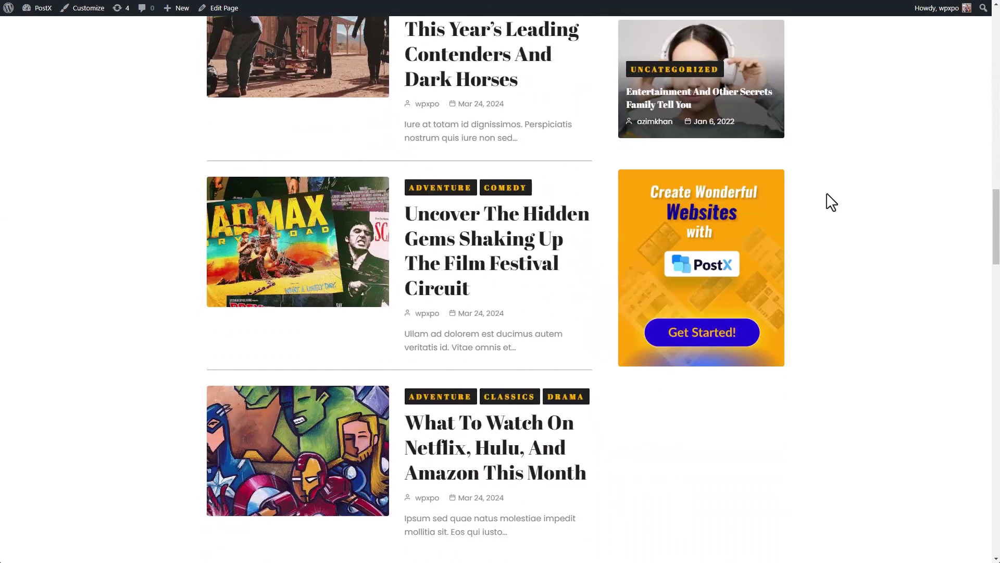
scroll(827, 195, "down", 5)
scroll(827, 195, "up", 20)
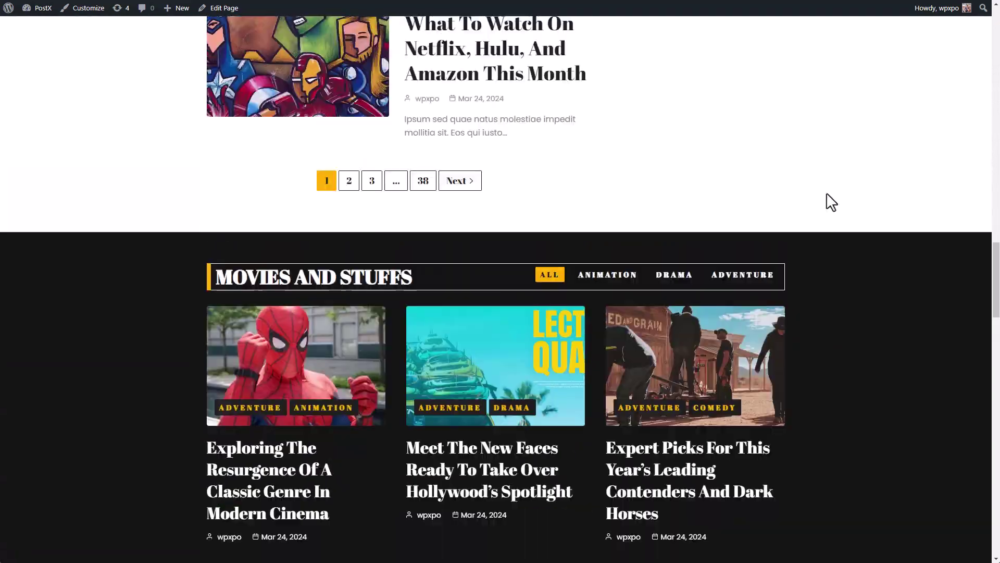
scroll(831, 202, "up", 4)
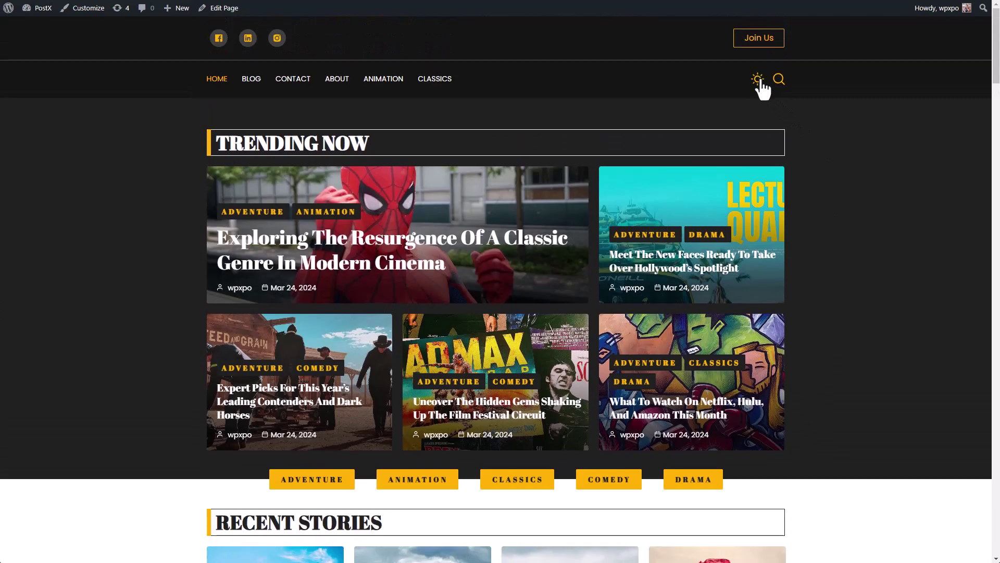
scroll(854, 203, "down", 15)
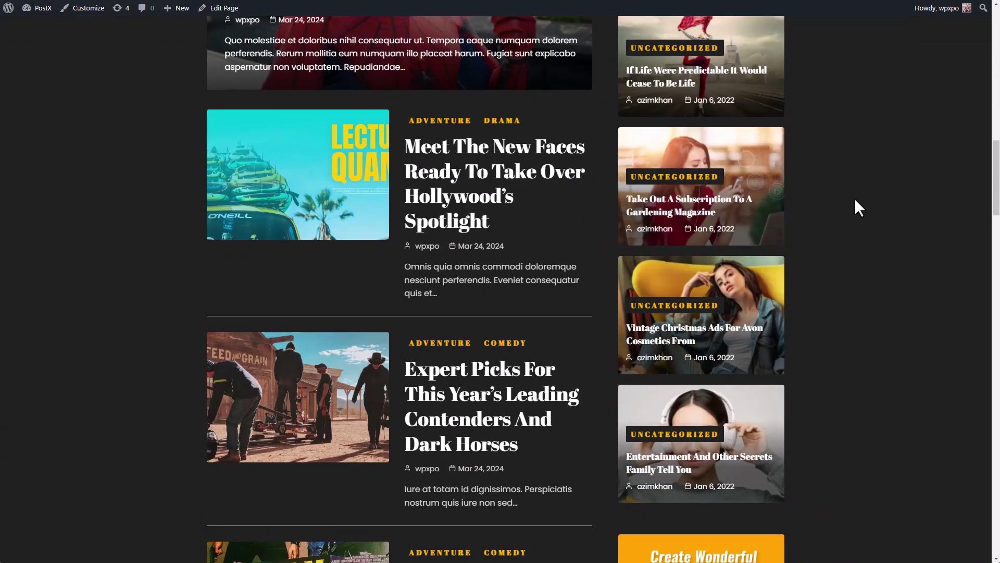
scroll(855, 199, "down", 8)
scroll(855, 199, "up", 20)
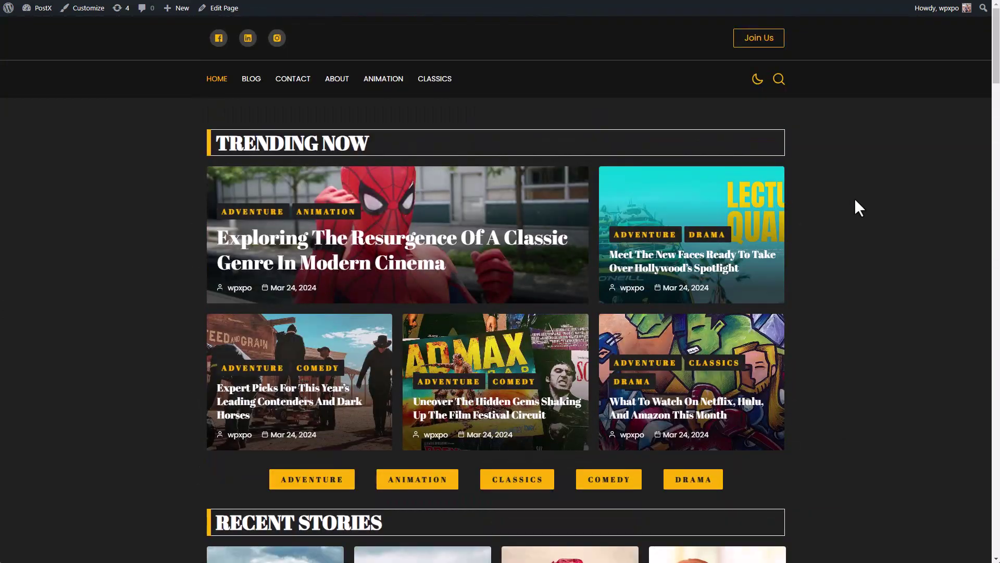
Turn off dark mode, visit the Contact page, then open the Animation category
left_click(758, 82)
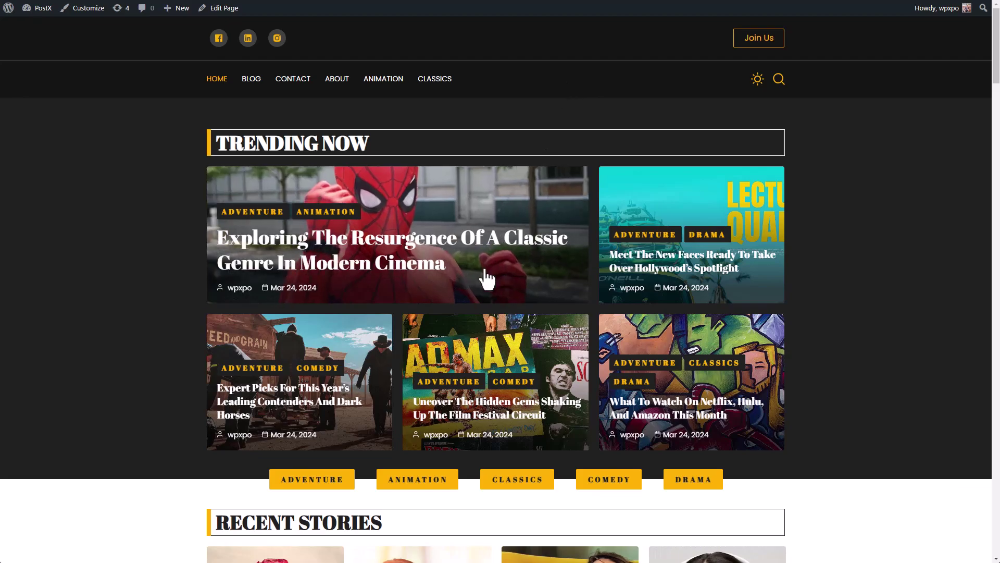
left_click(299, 82)
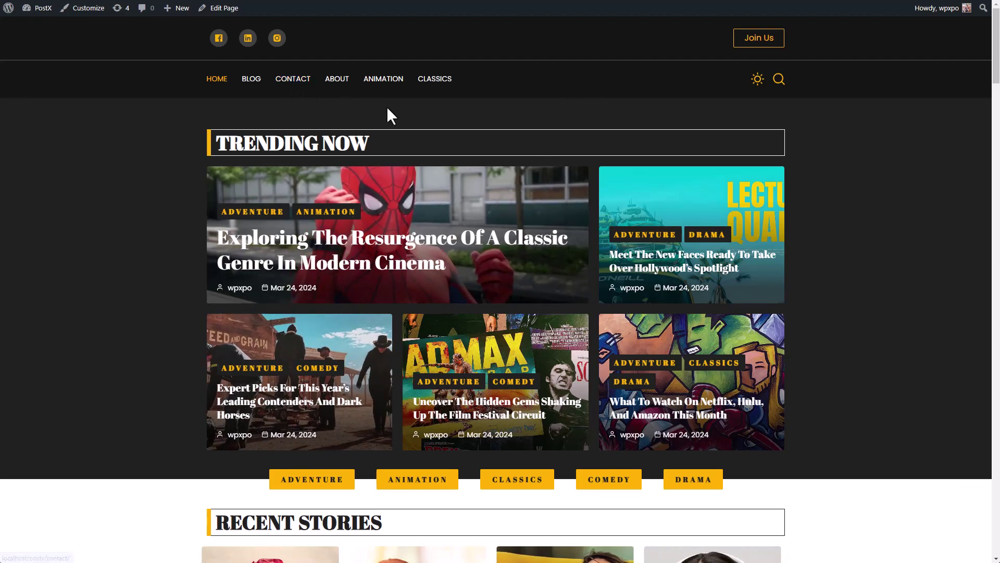
left_click(391, 89)
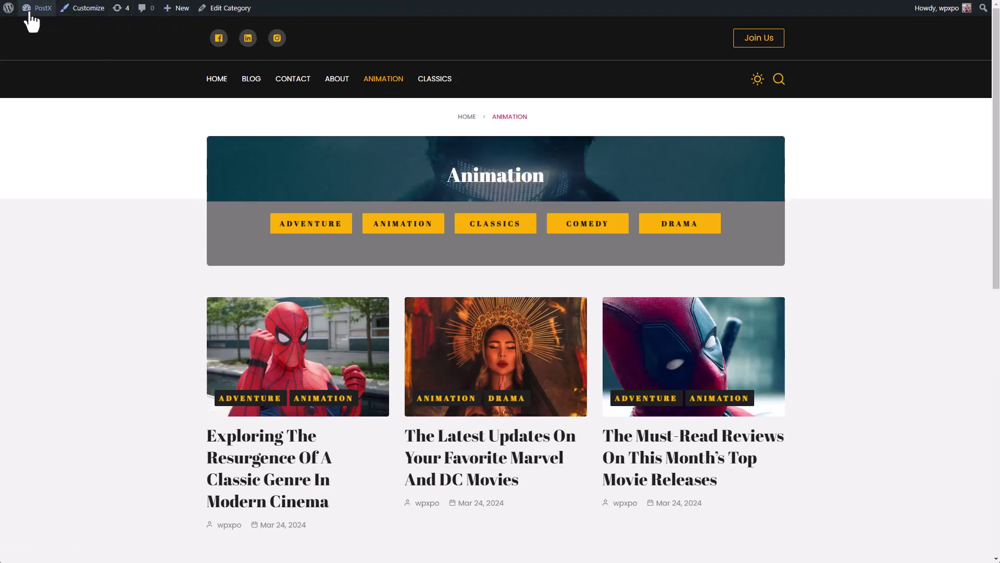
Open PostX's Site Builder from the dashboard's admin sidebar
mouse_move(9, 16)
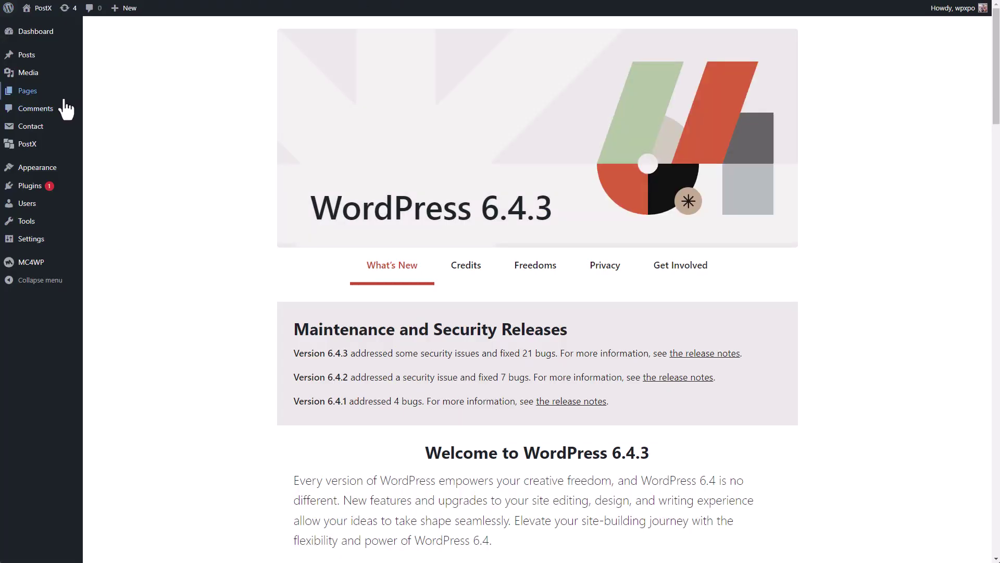
mouse_move(40, 152)
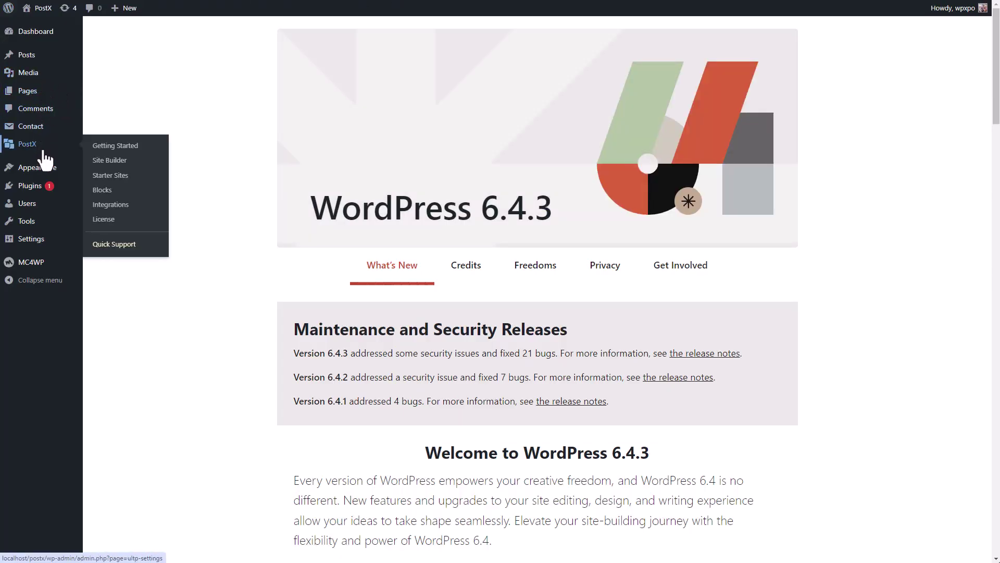
left_click(132, 163)
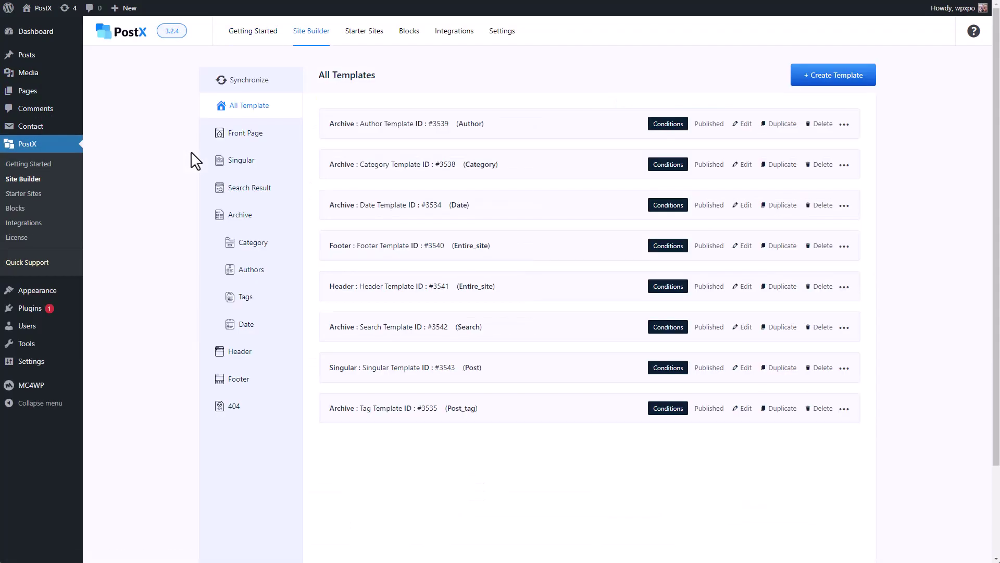
left_click(254, 243)
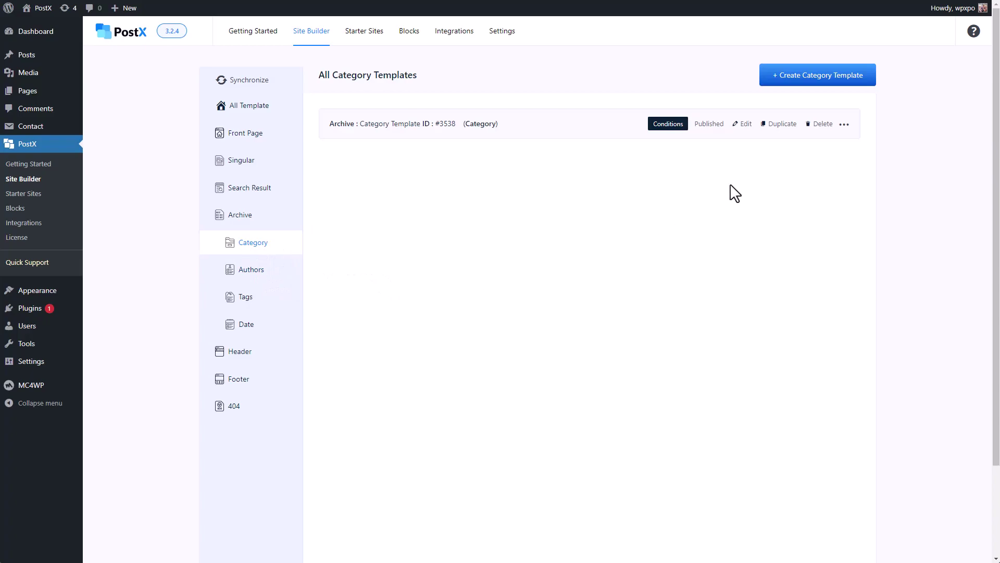
left_click(743, 126)
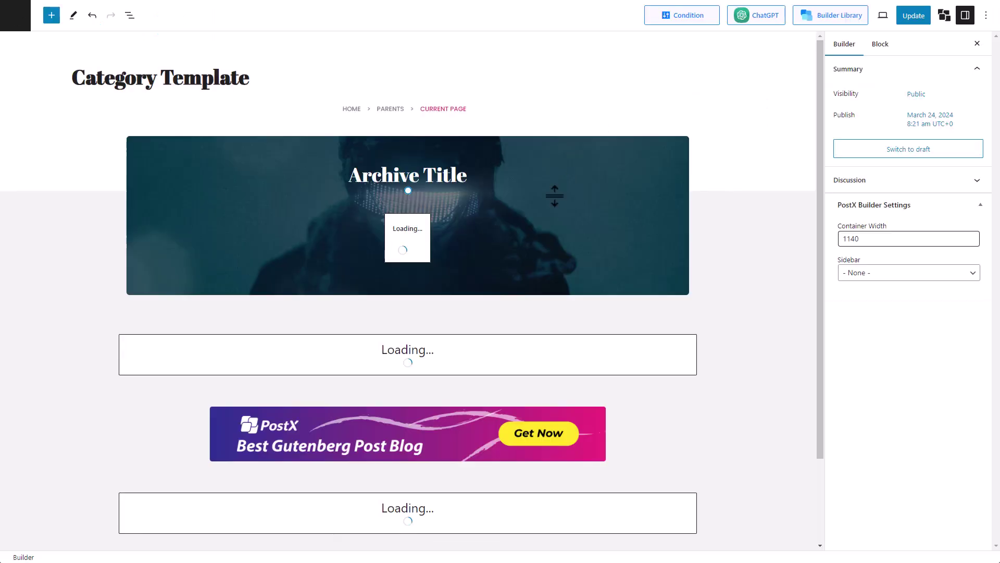
scroll(698, 232, "down", 8)
scroll(695, 226, "down", 5)
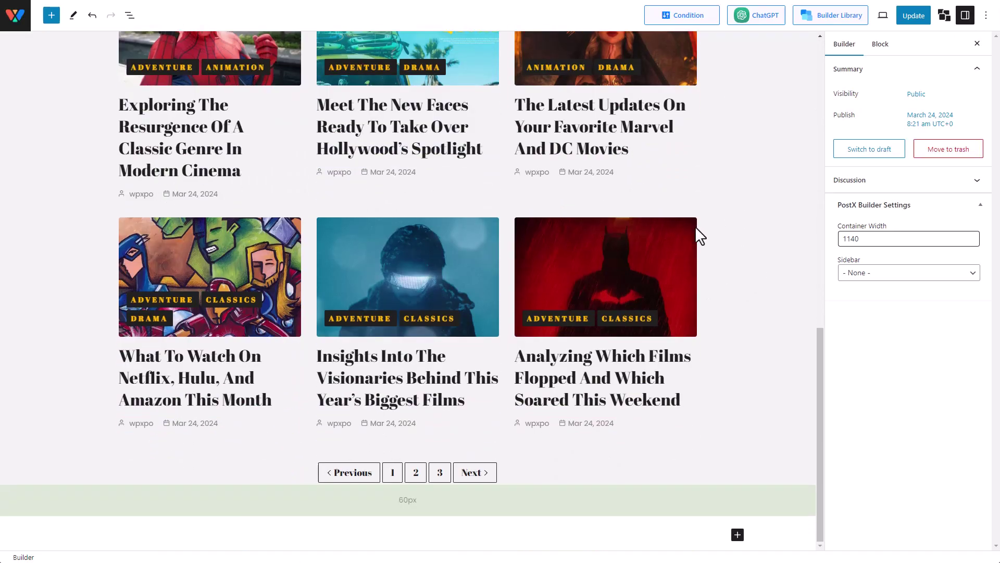
scroll(695, 226, "up", 13)
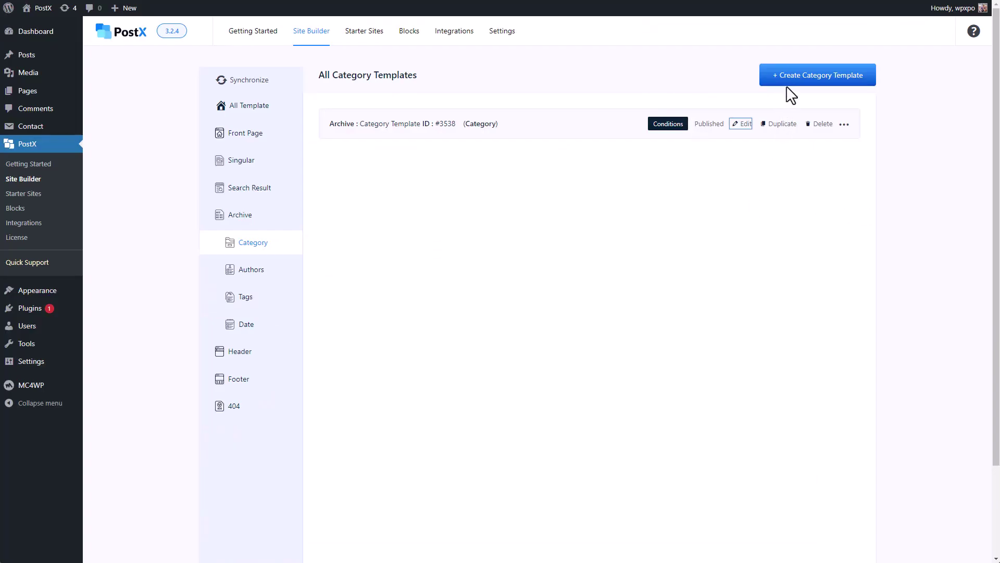
Start a new category template and scroll the design gallery down to Trending News
left_click(788, 82)
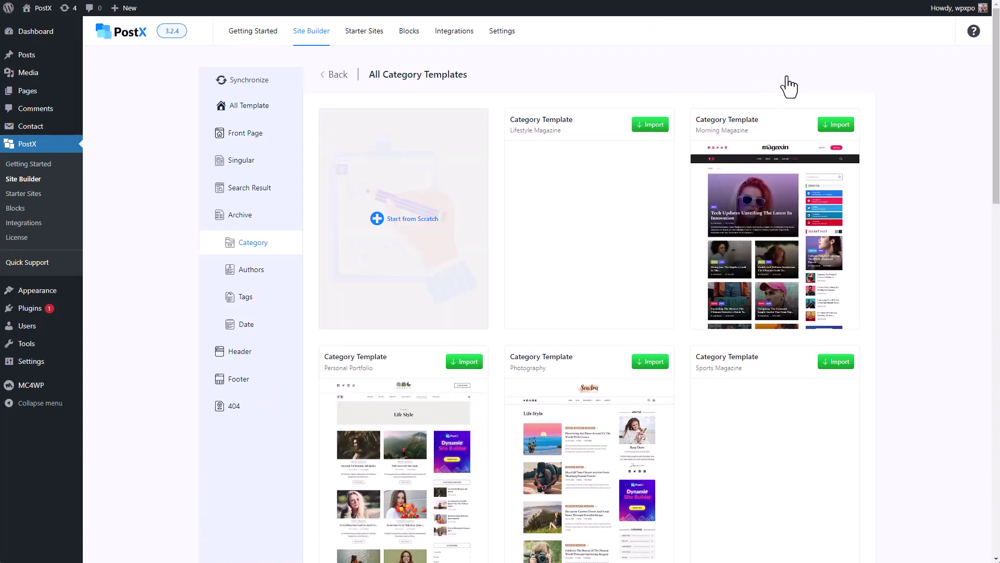
mouse_move(781, 251)
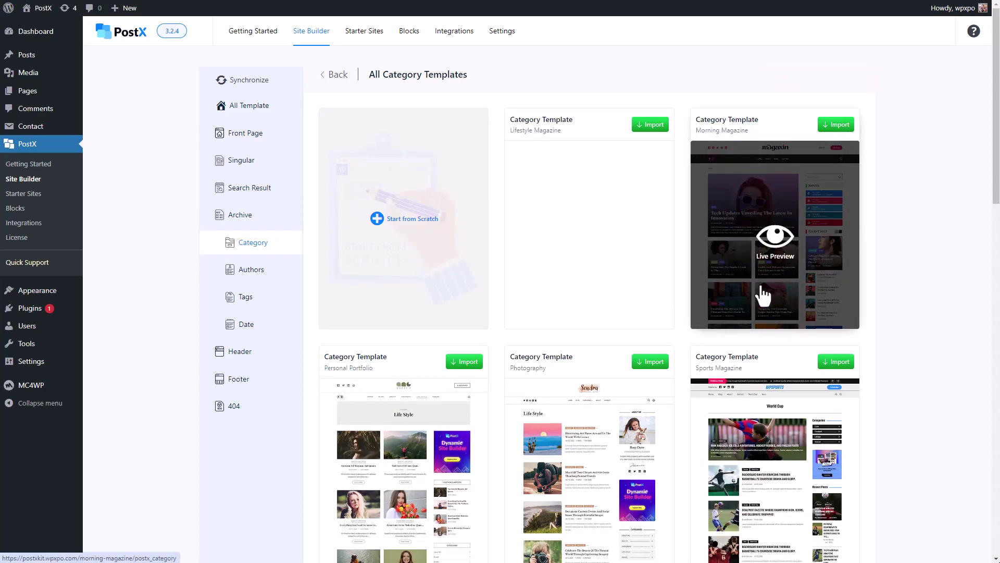
scroll(620, 357, "down", 4)
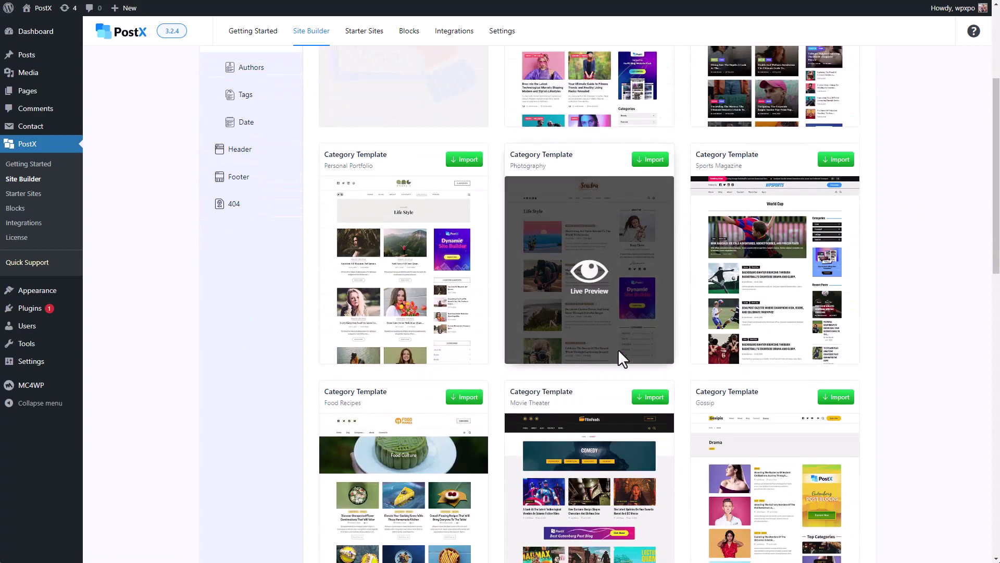
scroll(658, 343, "down", 5)
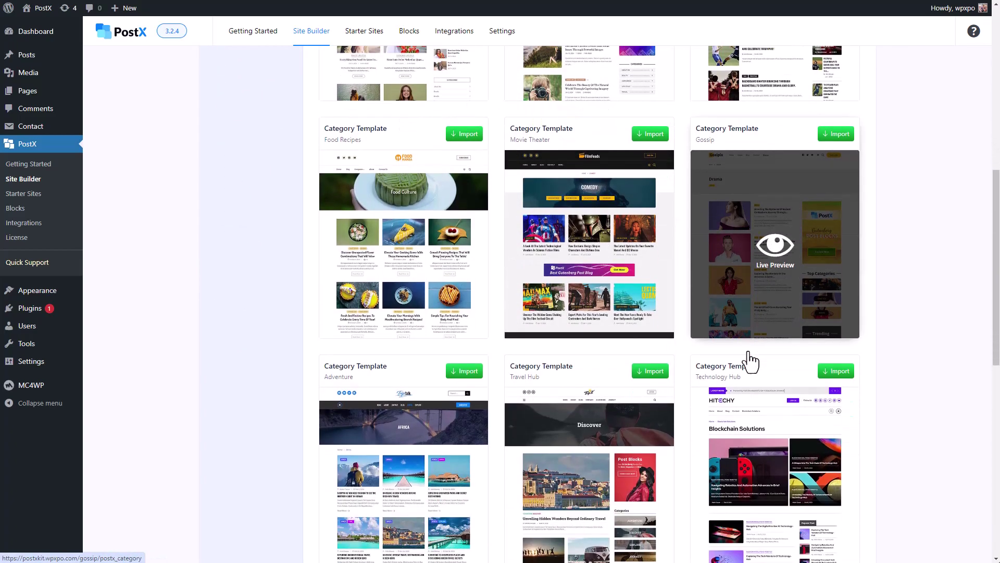
mouse_move(636, 306)
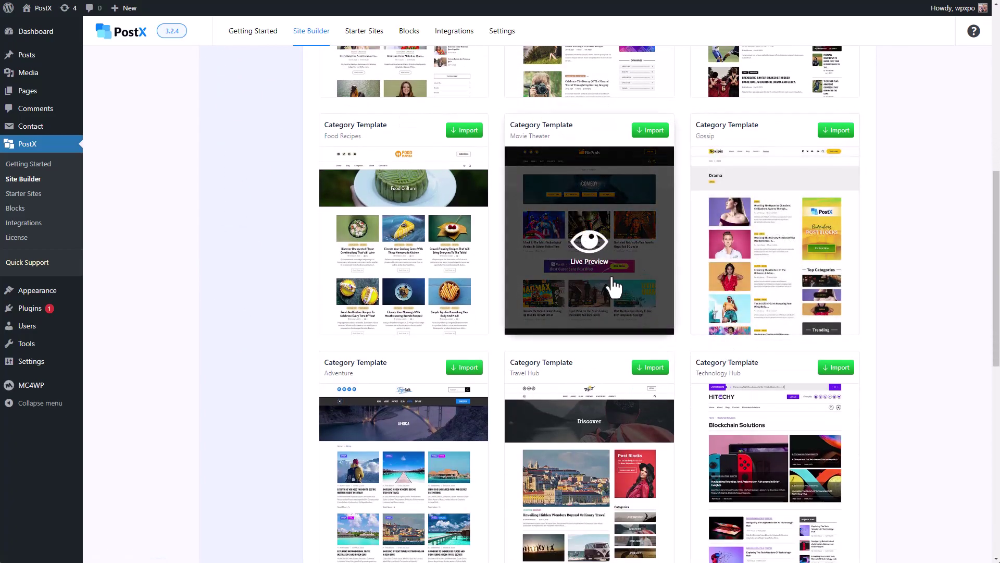
scroll(818, 328, "down", 3)
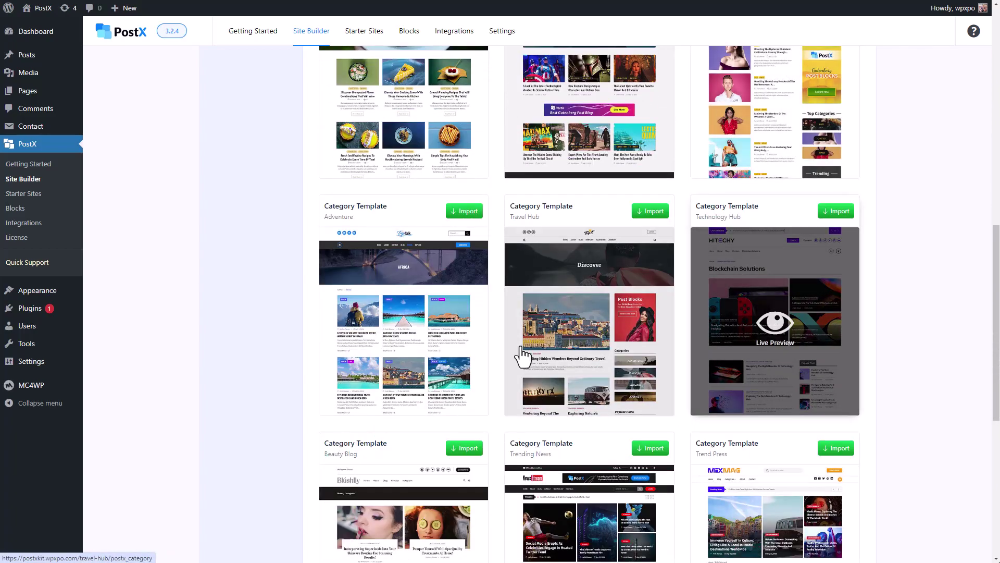
scroll(594, 375, "down", 2)
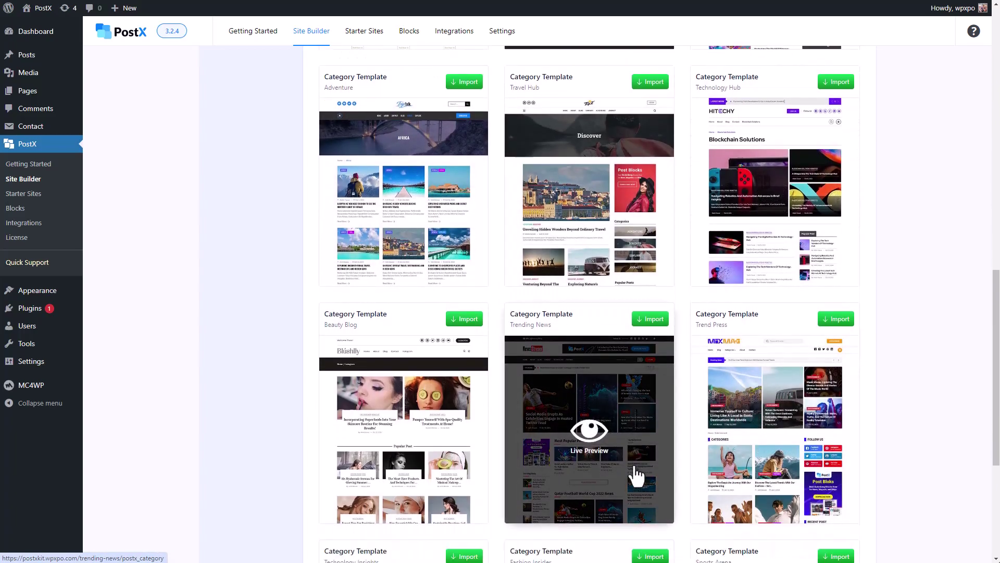
scroll(636, 474, "down", 3)
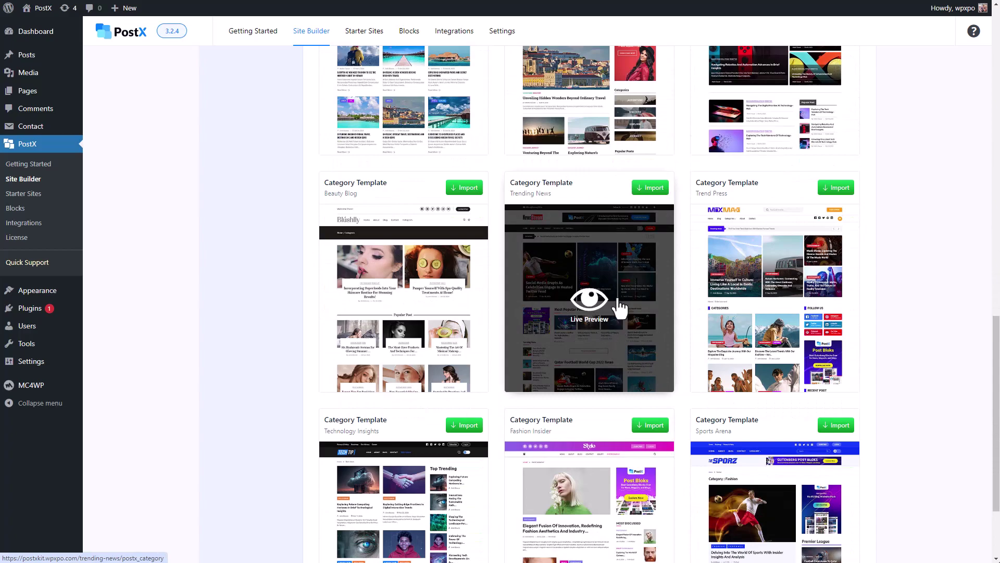
Import the Trending News category template, publish it, and save it with Update
left_click(656, 192)
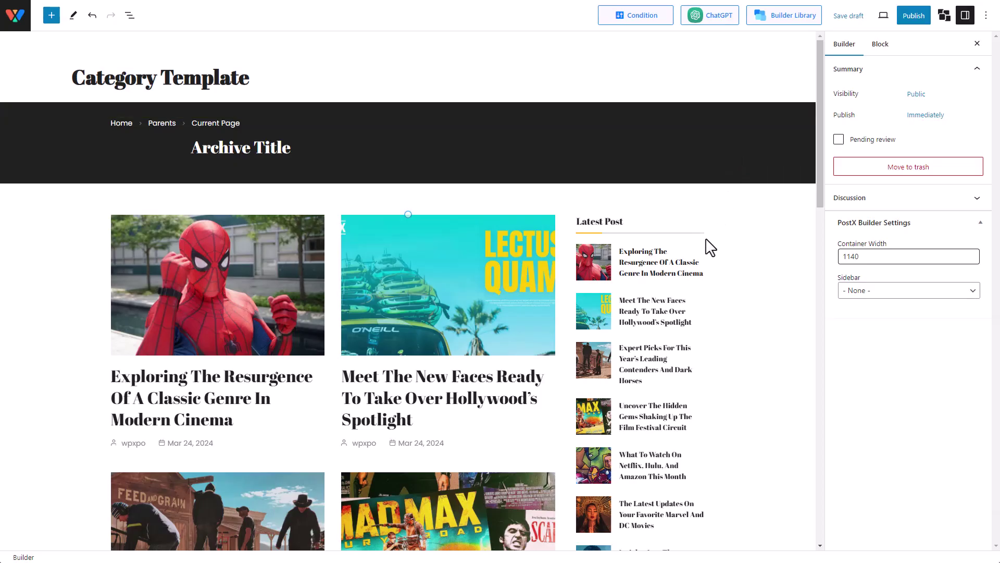
scroll(705, 245, "down", 3)
scroll(769, 323, "down", 3)
scroll(769, 323, "up", 7)
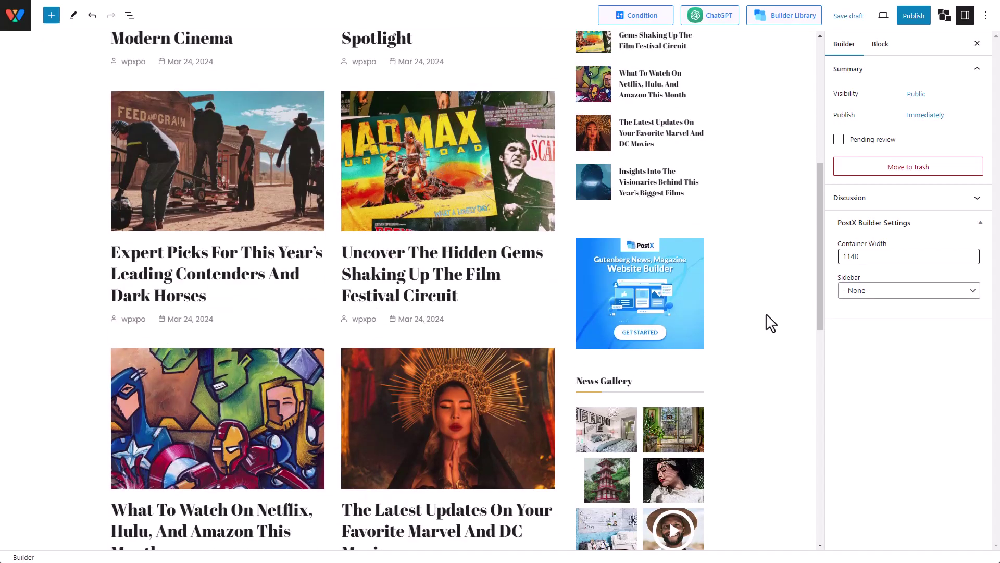
left_click(915, 19)
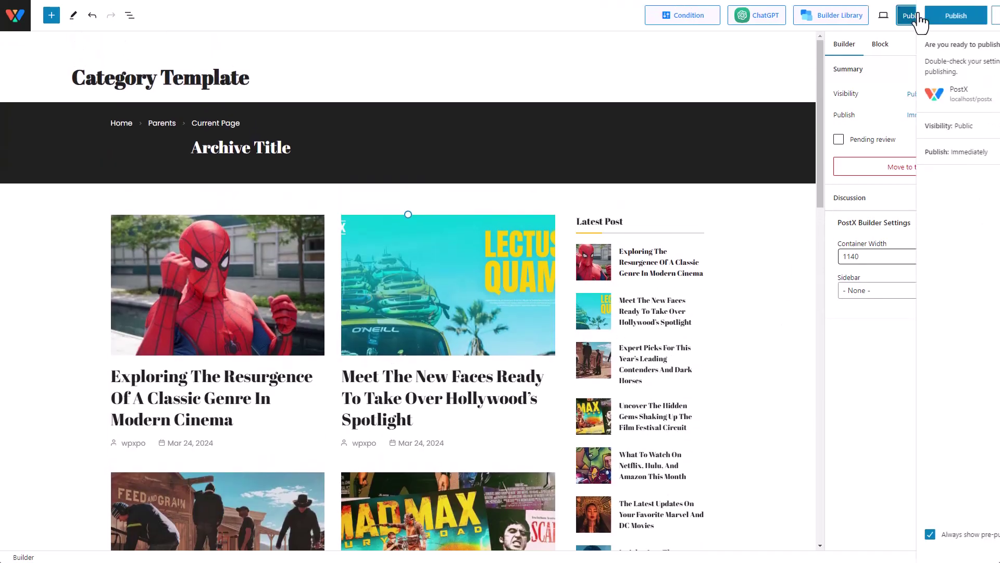
left_click(879, 21)
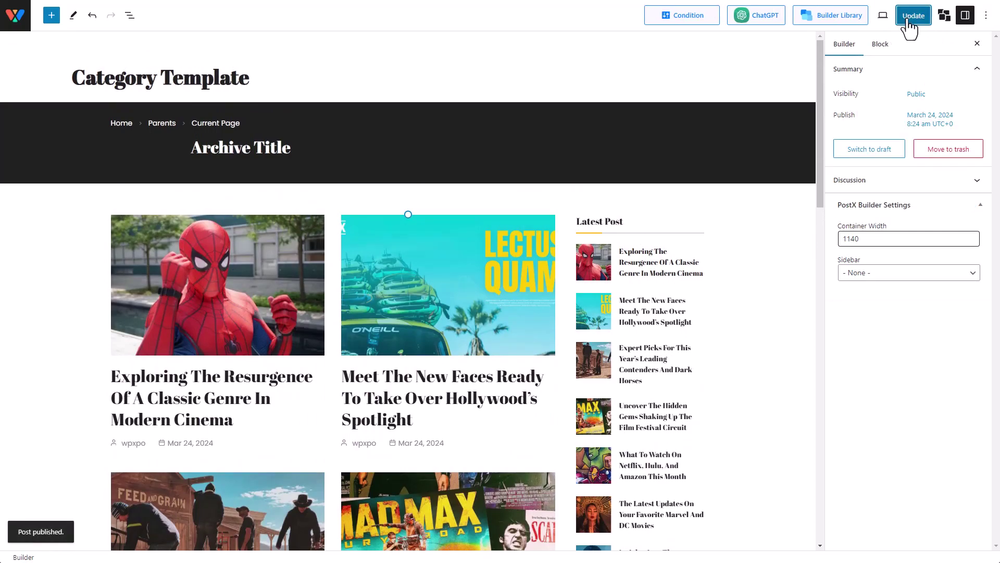
left_click(912, 20)
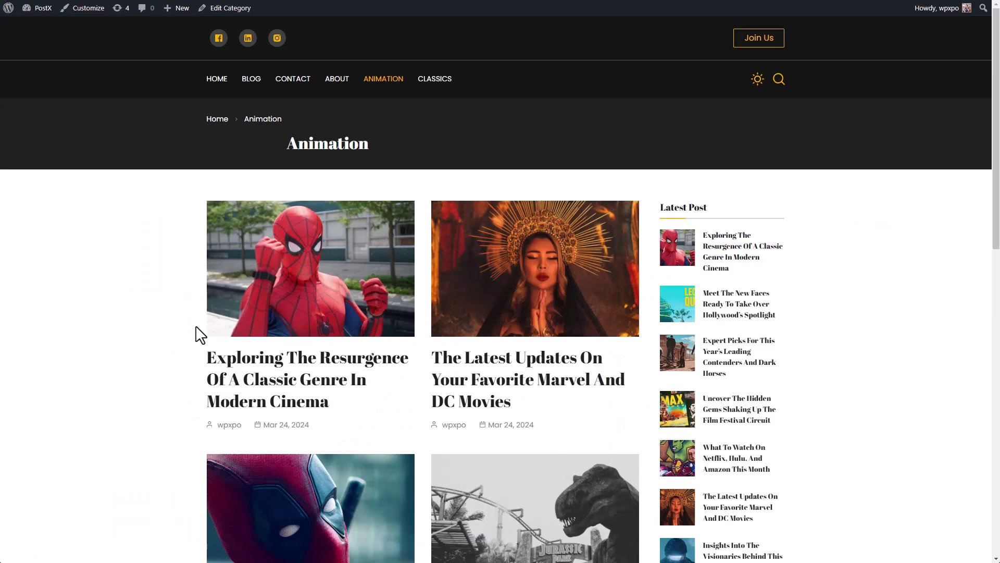
Exit the template editor, confirming Leave, to return to Site Builder's All Templates
scroll(201, 335, "down", 4)
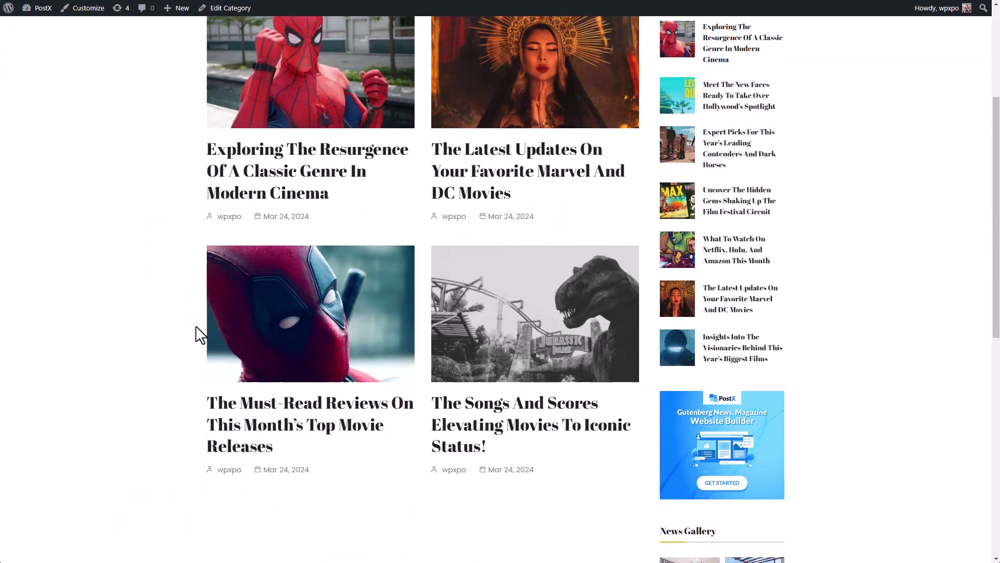
scroll(200, 335, "down", 6)
scroll(201, 335, "up", 10)
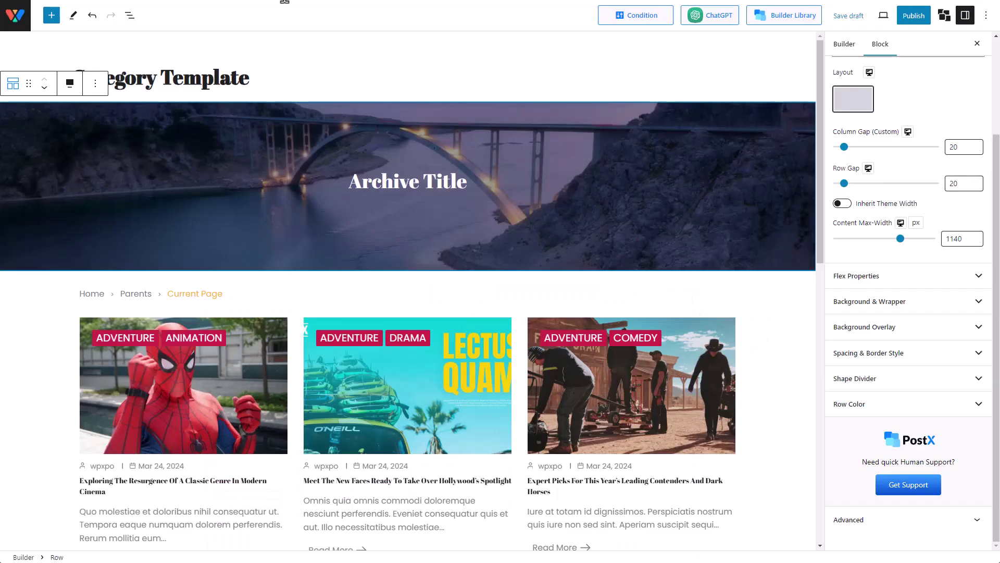
left_click(11, 17)
left_click(537, 58)
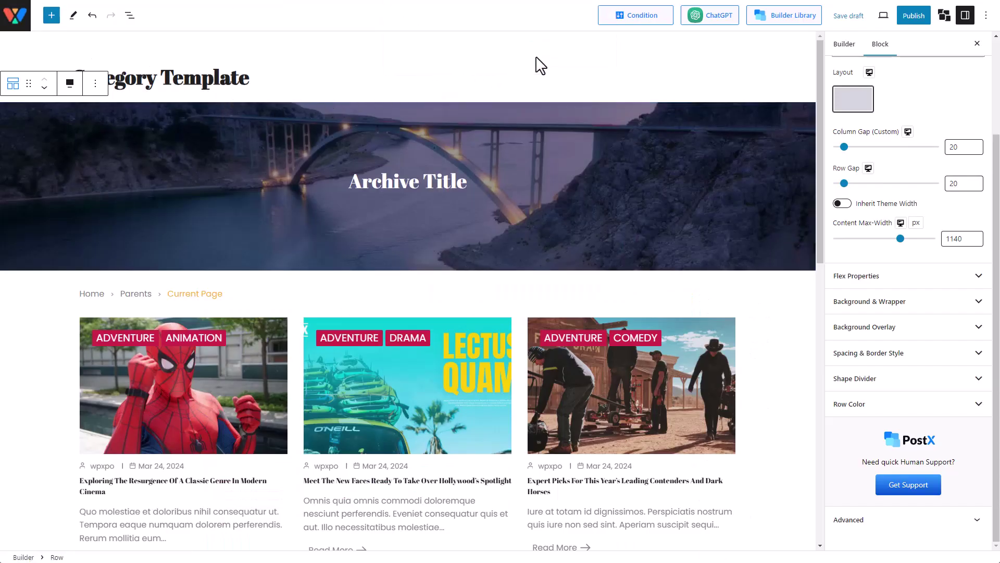
mouse_move(21, 79)
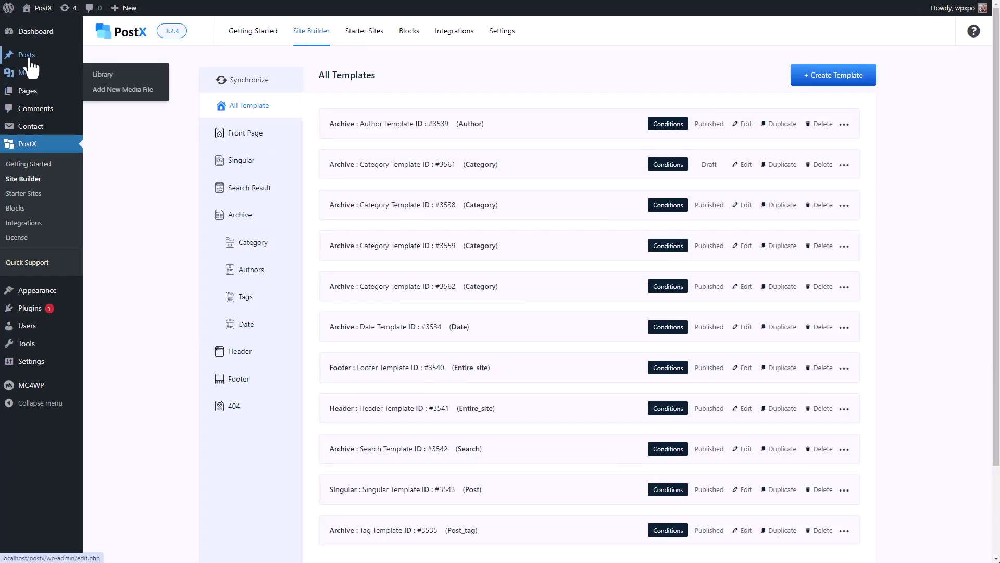
Open the About page in the editor and select its OUR STORY heading
left_click(28, 93)
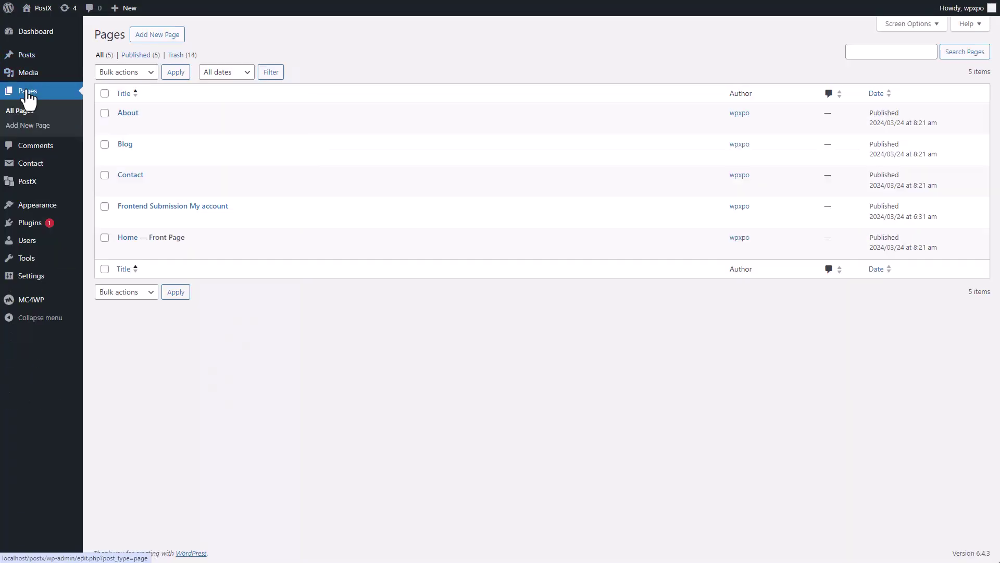
left_click(125, 115)
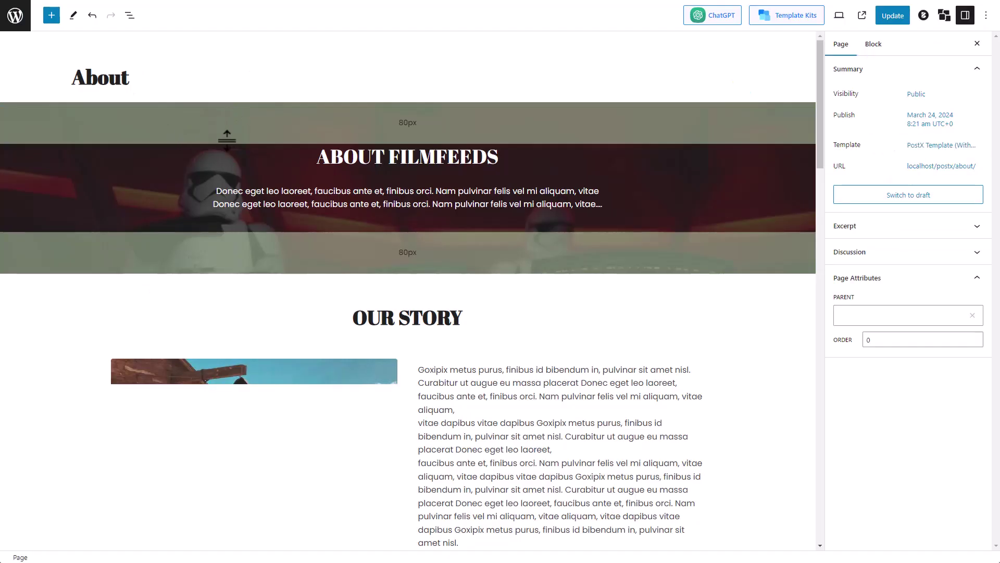
left_click(677, 320)
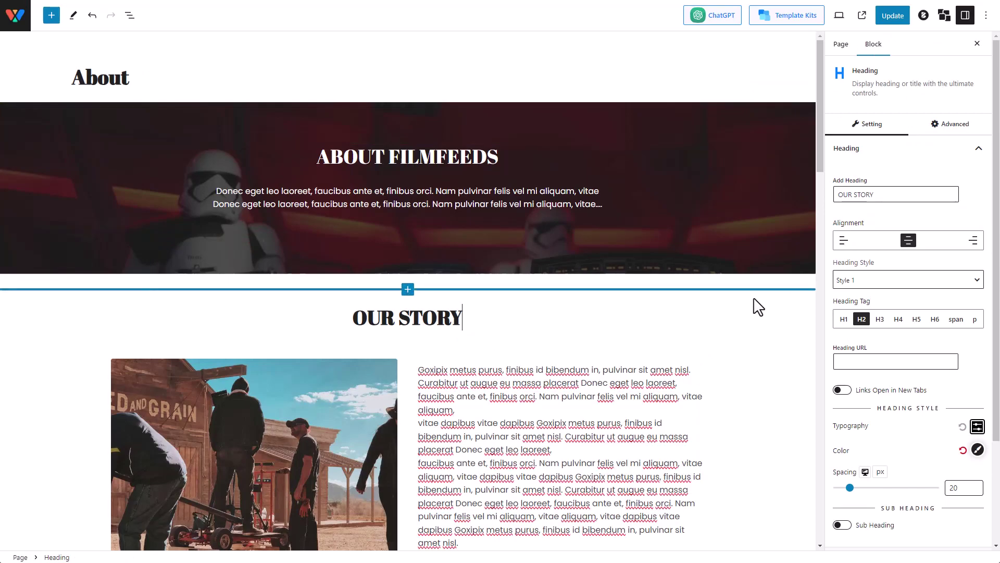
Review the About page sections and save it with Update
scroll(761, 307, "down", 10)
scroll(754, 299, "down", 15)
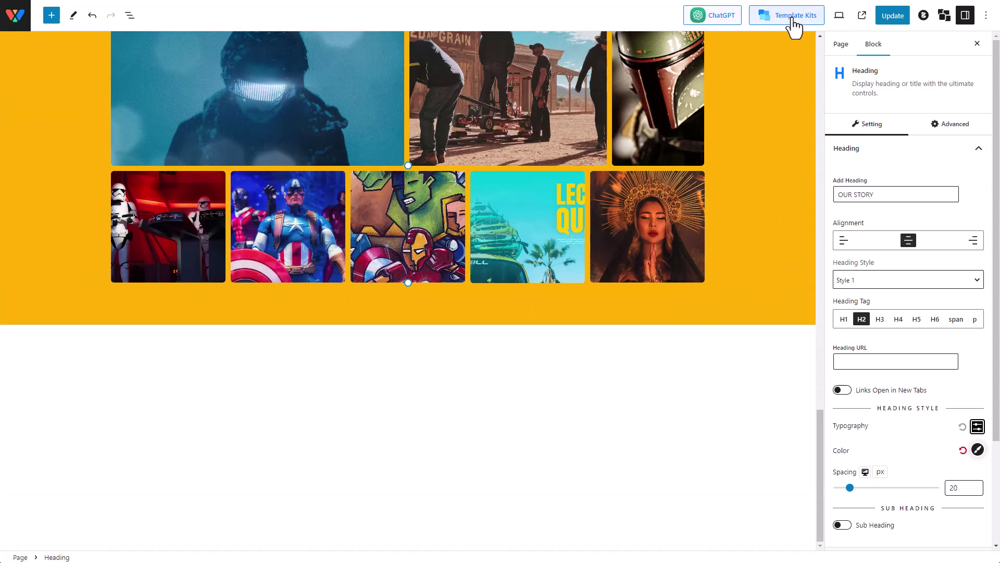
scroll(768, 134, "up", 15)
scroll(768, 134, "up", 10)
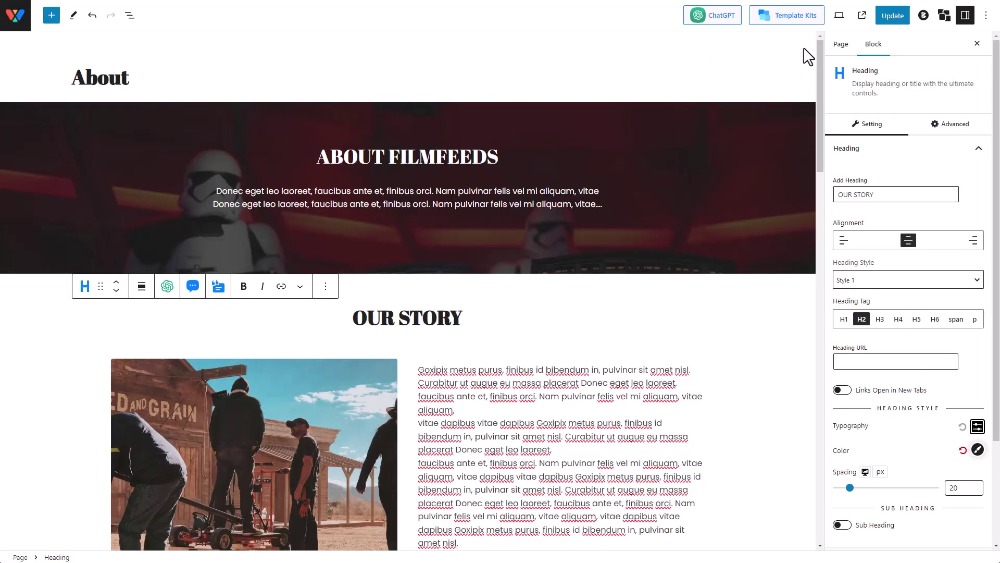
left_click(893, 16)
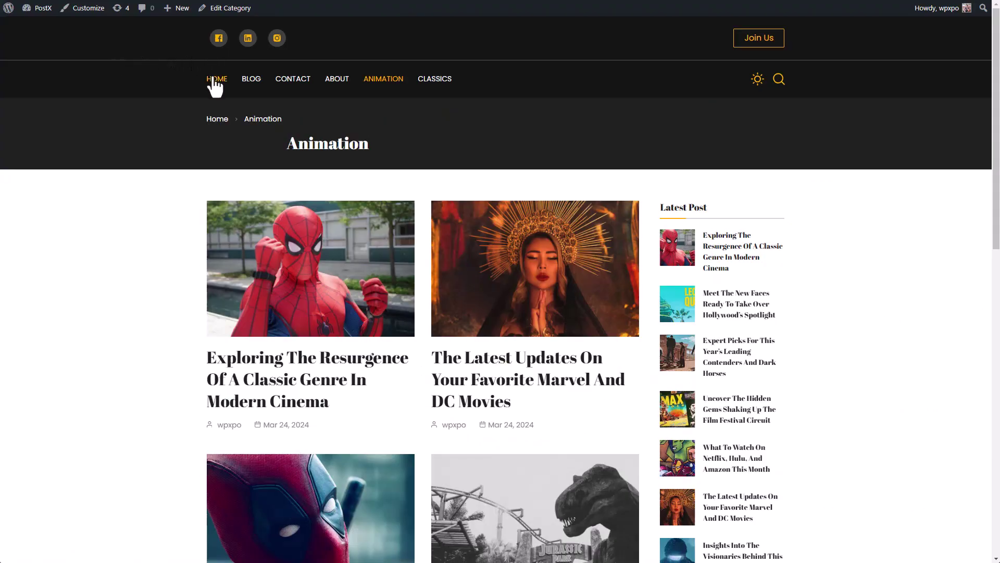
Return to the FilmFeeds home page and browse its category buttons, Recent Stories and post grids
left_click(214, 79)
scroll(296, 221, "down", 12)
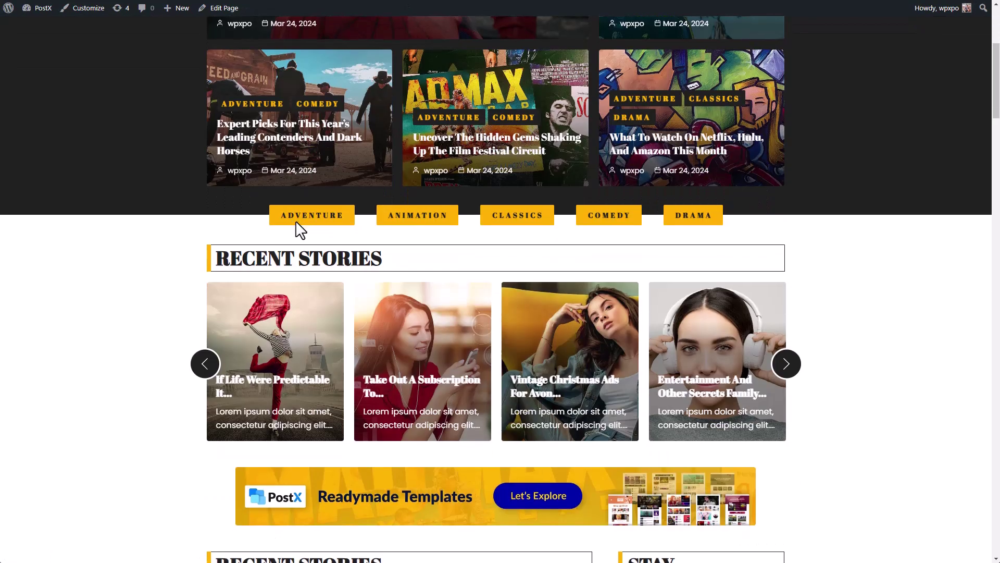
scroll(295, 220, "down", 15)
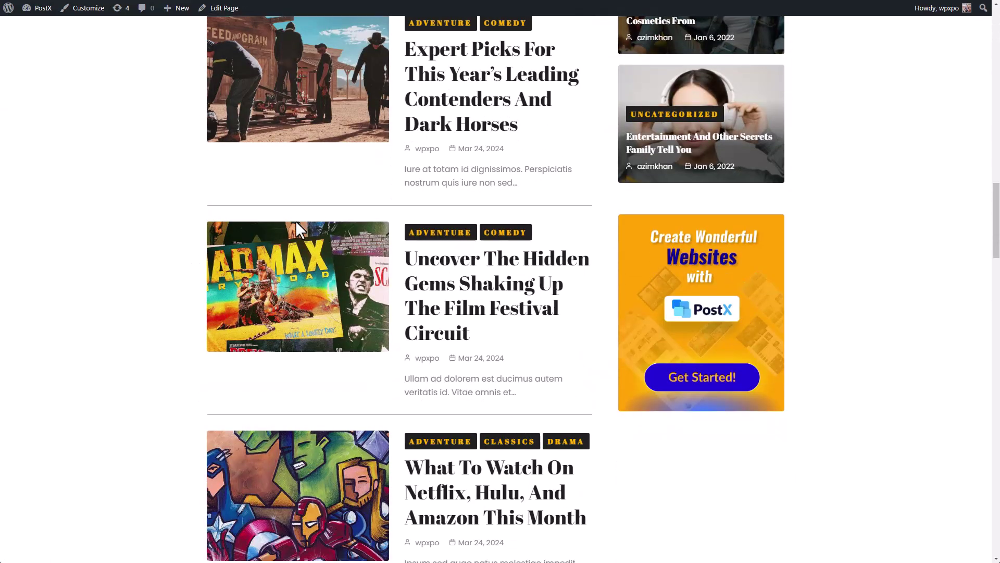
scroll(295, 220, "down", 10)
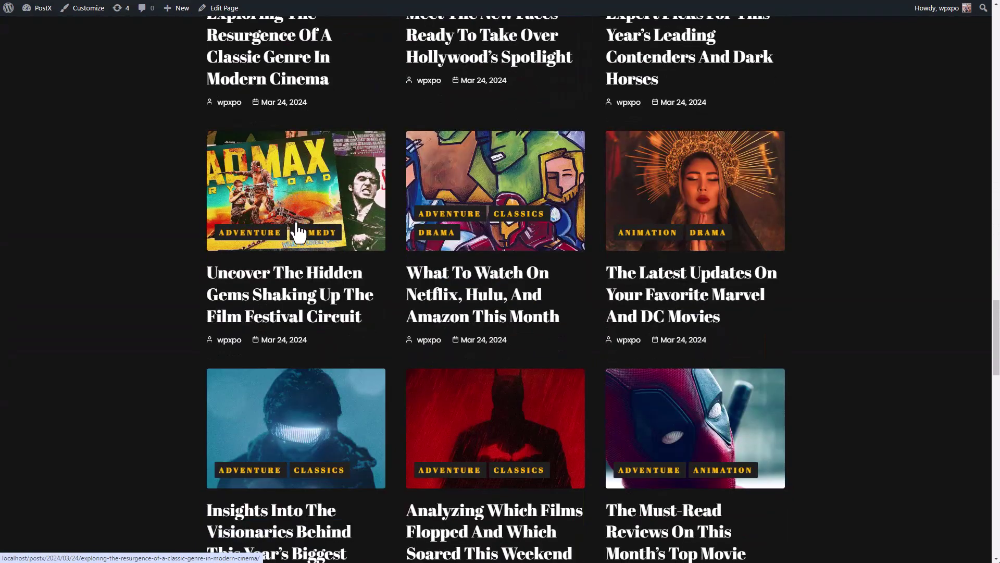